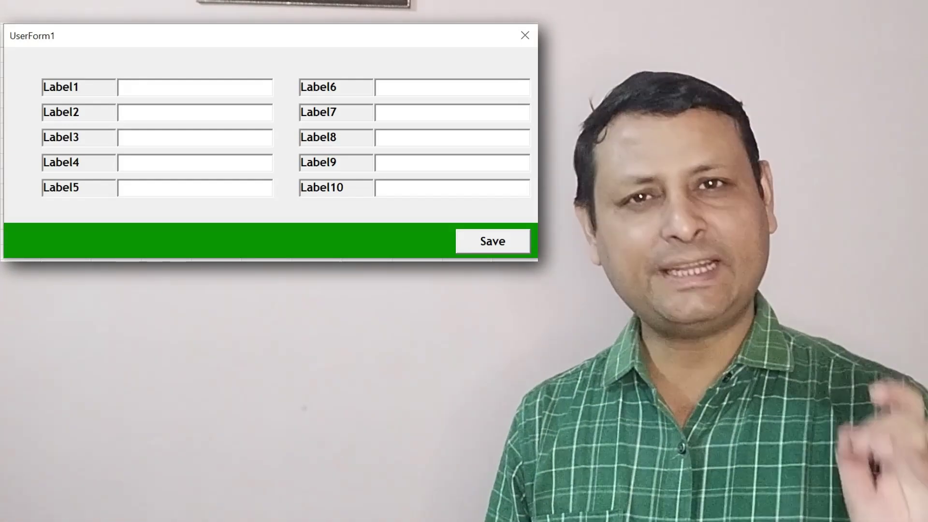
# Move focus down the form's fields from Label2 through Label5, then on to Label6
pyautogui.click(127, 113)
pyautogui.click(127, 137)
pyautogui.click(126, 163)
pyautogui.click(126, 188)
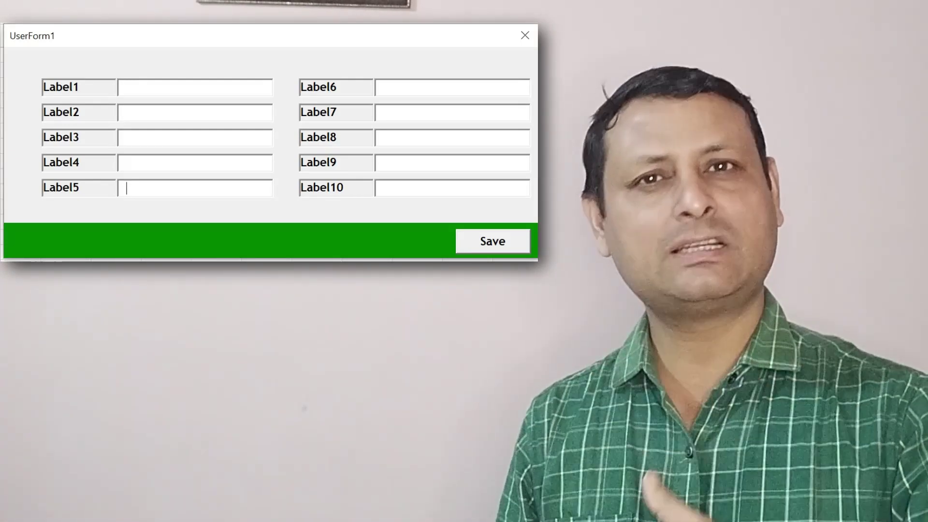
pyautogui.click(380, 88)
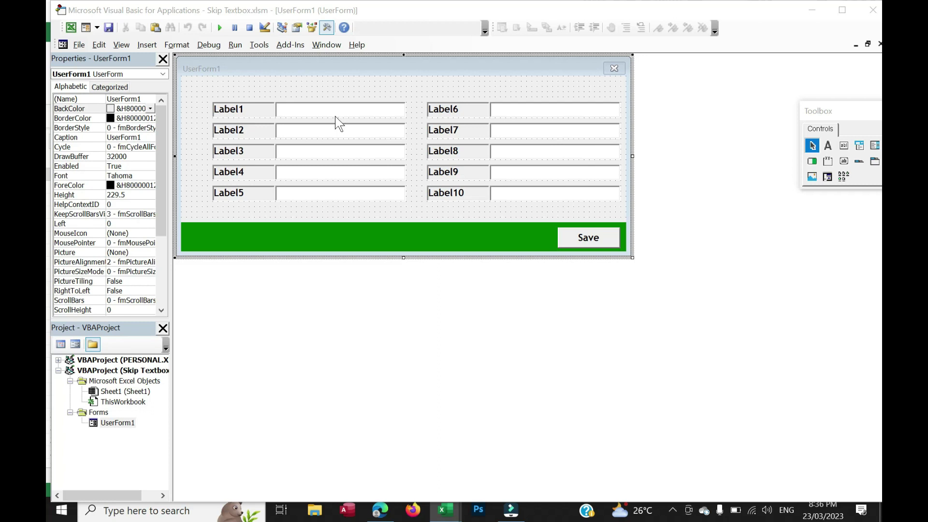
# Run UserForm1 and Tab from the Label5 field to the Label6 field
pyautogui.click(219, 27)
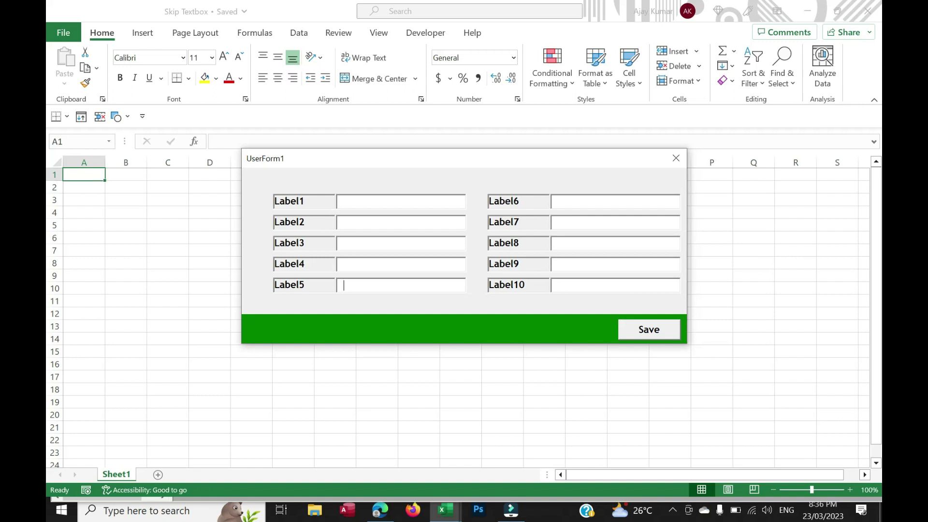
pyautogui.press('Tab')
# Close the running form, open TextBox5's code and add an Enter event handler
pyautogui.click(675, 158)
pyautogui.doubleClick(118, 424)
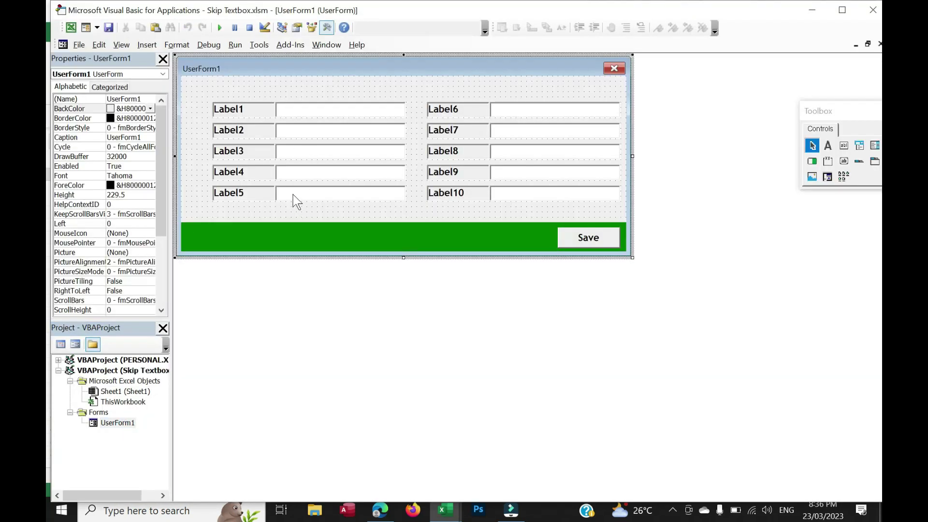
pyautogui.doubleClick(292, 195)
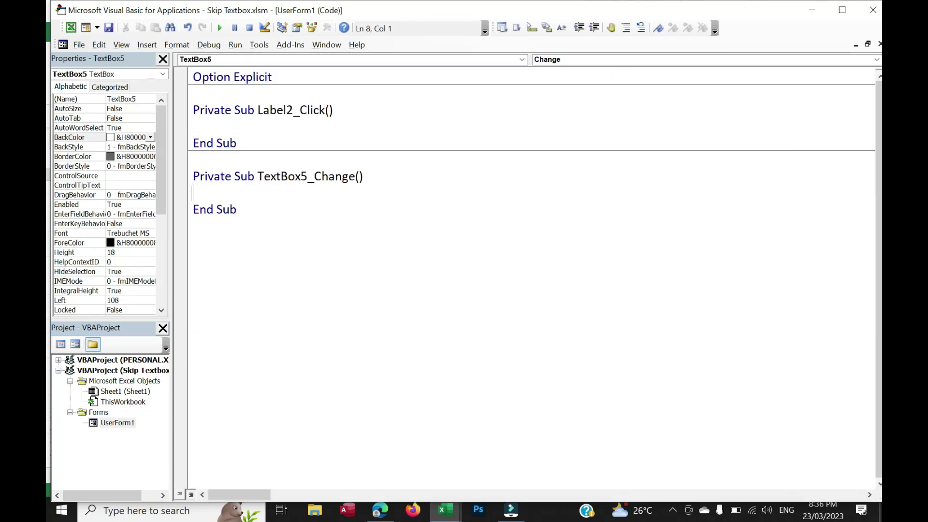
pyautogui.click(586, 59)
pyautogui.press('e')
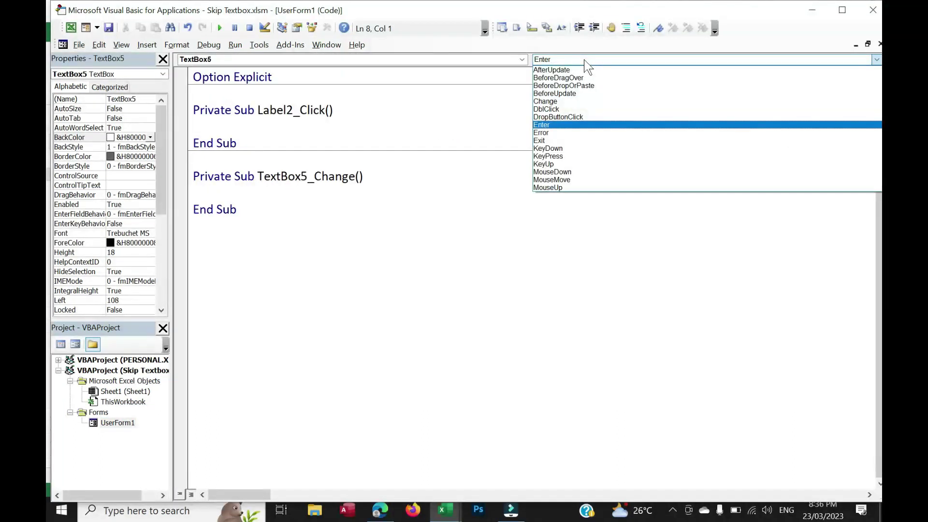
pyautogui.press('Return')
# Add a TextBox5_Exit handler containing Me.TextBox1.SetFocus
pyautogui.click(586, 60)
pyautogui.press('e')
pyautogui.press('e')
pyautogui.press('Return')
pyautogui.write('me')
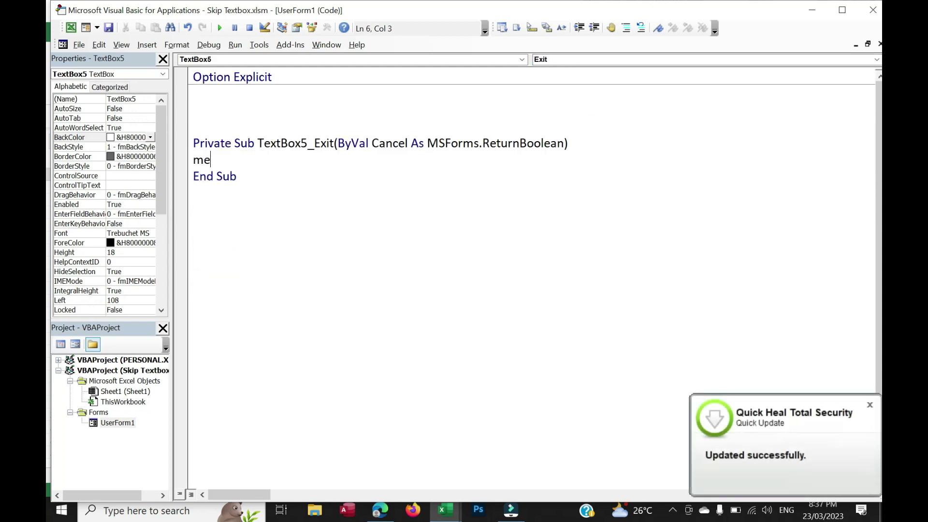
pyautogui.write('.texbtox')
pyautogui.press('Tab')
pyautogui.write('.set')
pyautogui.press('Tab')
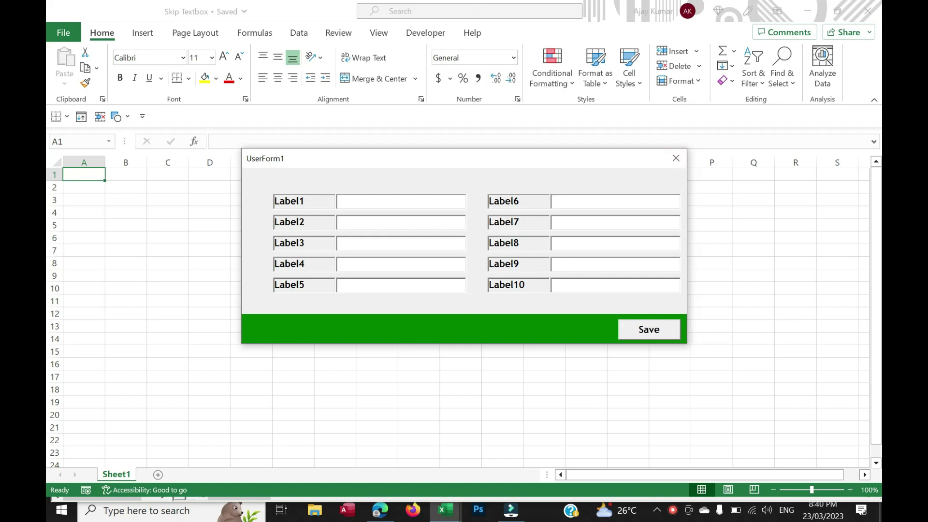
# Tab onward from the first field, then put focus in the Label6 text box
pyautogui.press('Tab')
pyautogui.click(558, 202)
# Close the running form and replace the SetFocus line with 'For Sk'
pyautogui.click(676, 158)
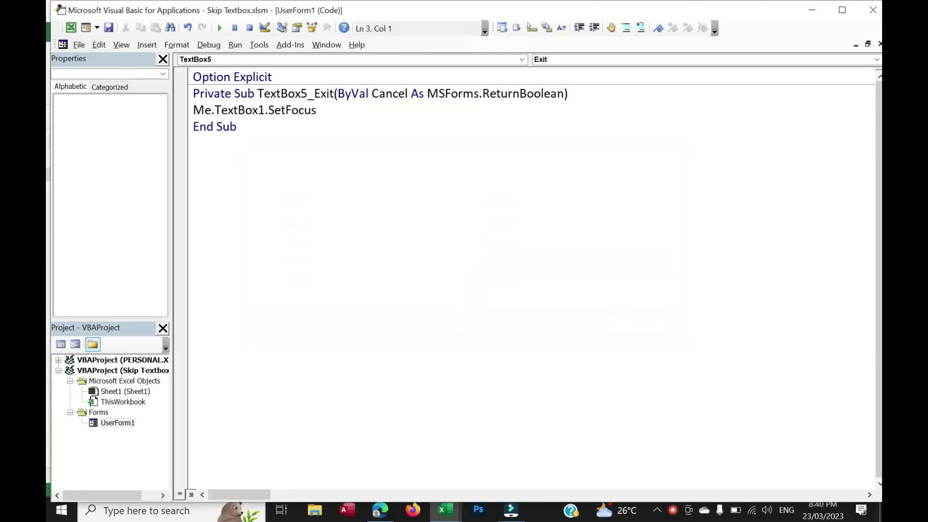
pyautogui.press('End')
pyautogui.hotkey('shift', 'Home')
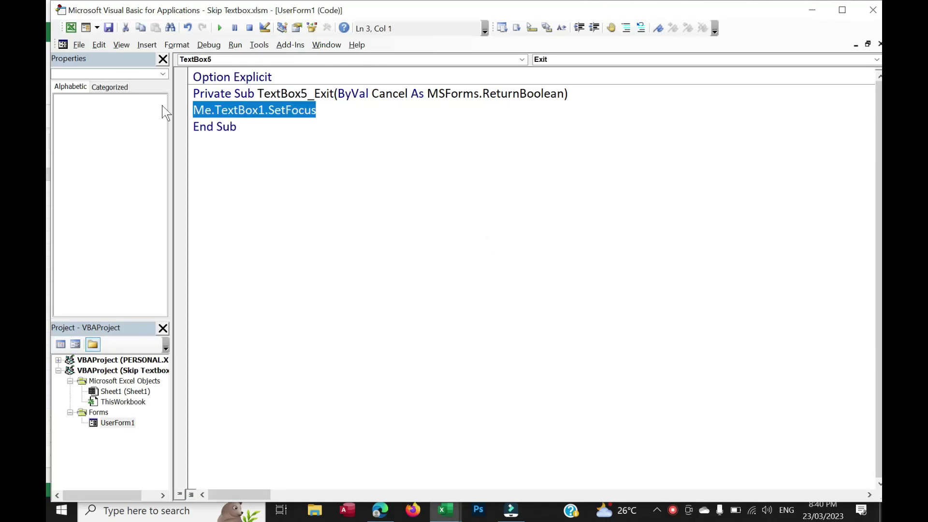
pyautogui.write('for')
pyautogui.write(' Skip =')
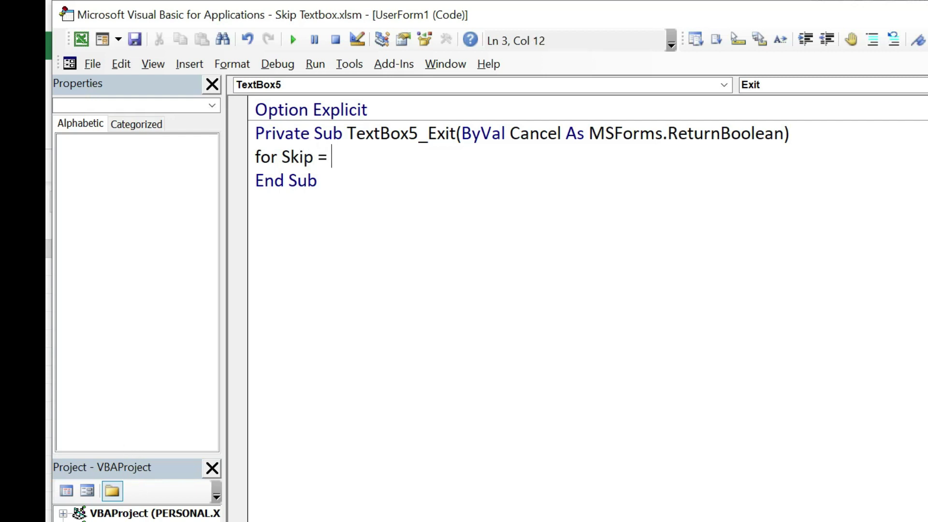
# In design view, check the TabIndex of TextBox1–TextBox10, the Save button and the green bar label
pyautogui.hotkey('shift', 'F7')
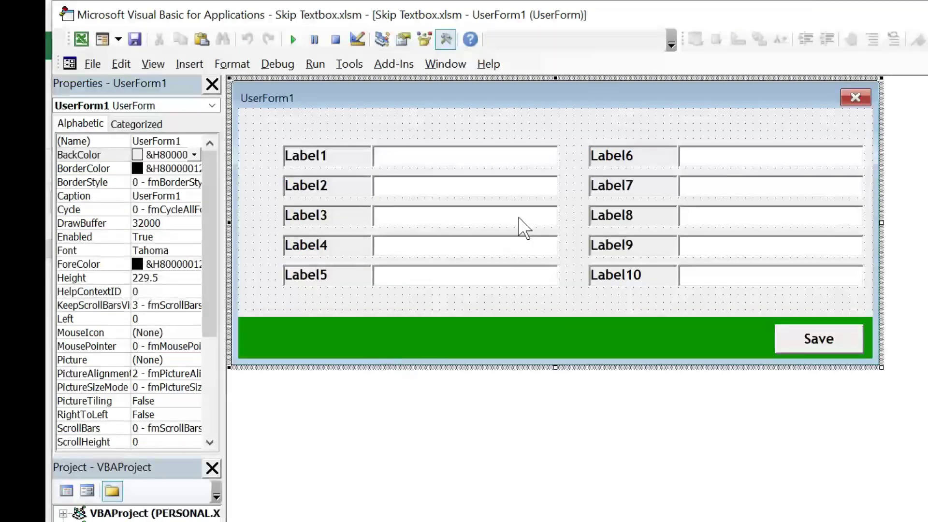
pyautogui.click(474, 168)
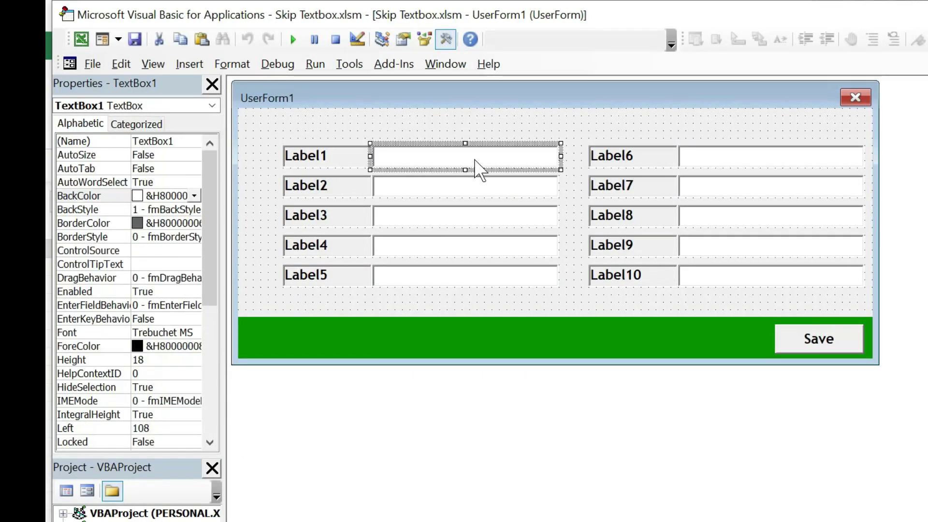
pyautogui.click(458, 193)
pyautogui.click(463, 218)
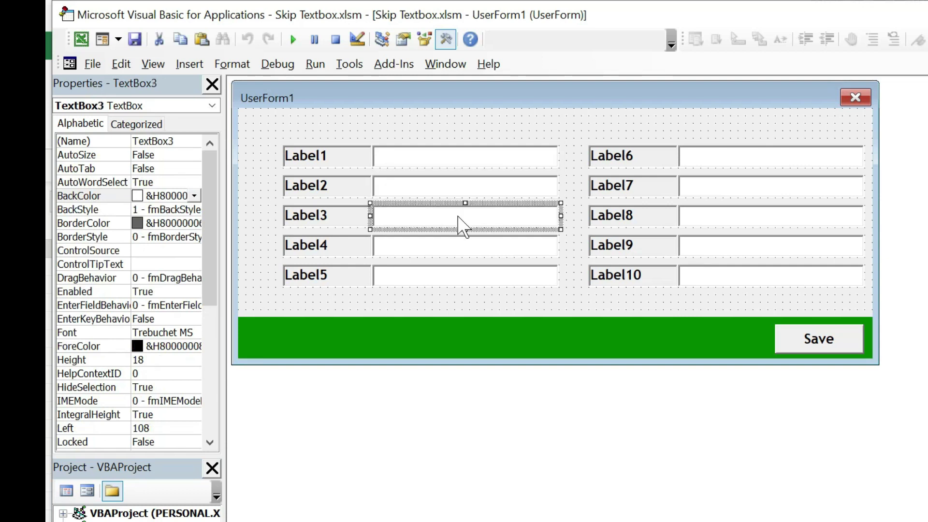
pyautogui.click(466, 247)
pyautogui.click(468, 277)
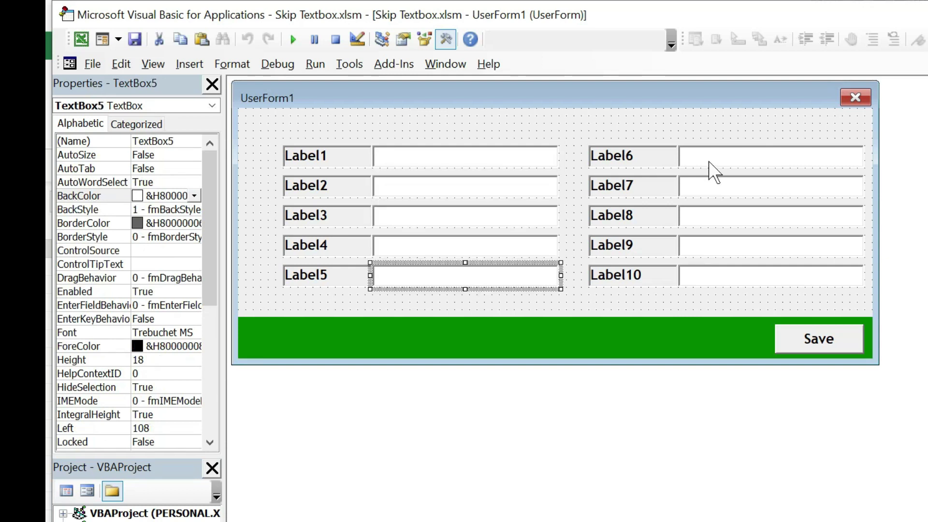
pyautogui.click(727, 159)
pyautogui.click(740, 188)
pyautogui.click(762, 218)
pyautogui.click(766, 247)
pyautogui.click(765, 283)
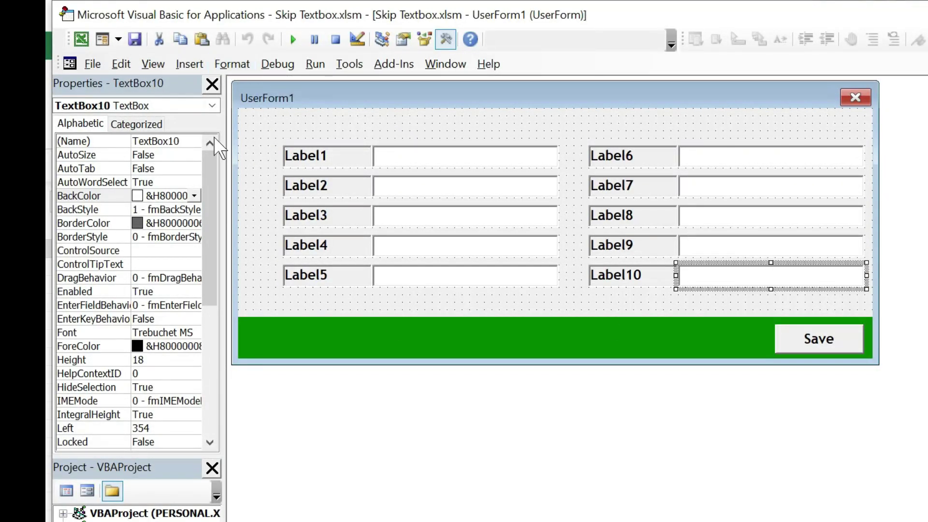
pyautogui.click(819, 340)
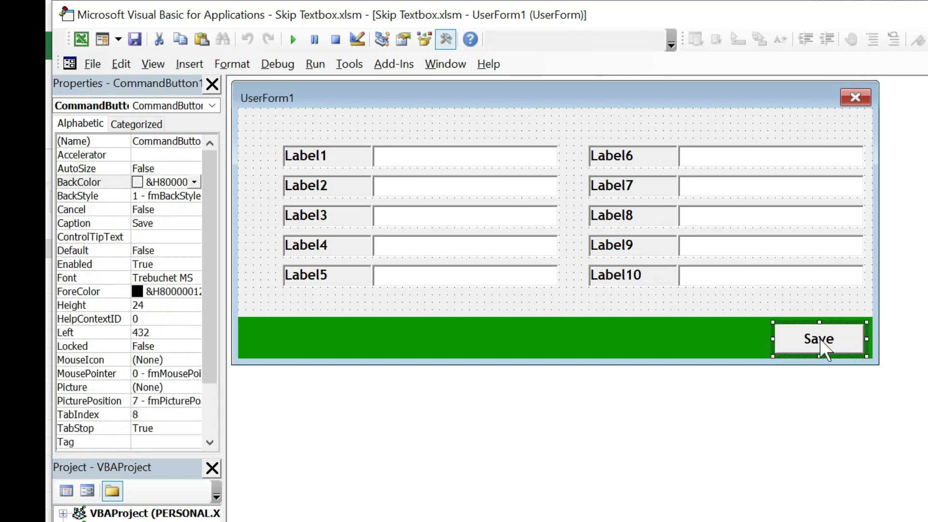
pyautogui.click(593, 348)
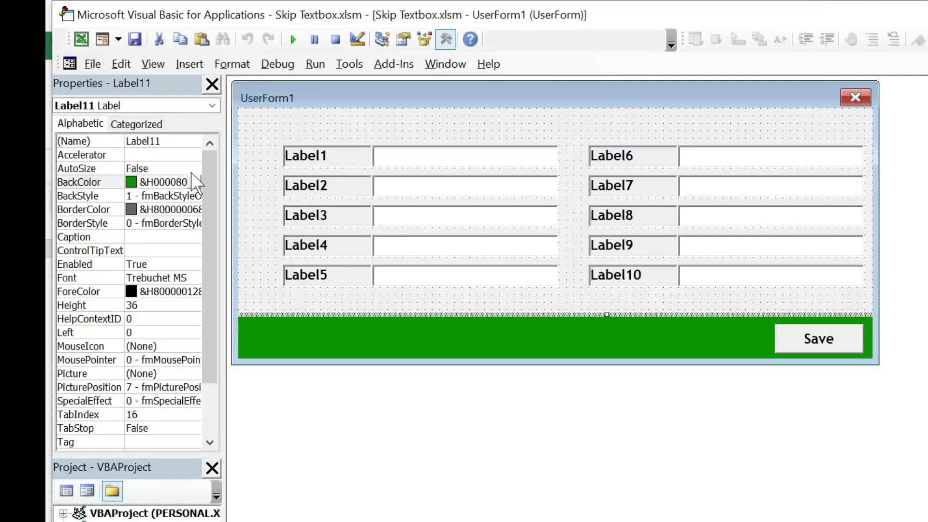
pyautogui.click(473, 282)
pyautogui.write('for Skip =')
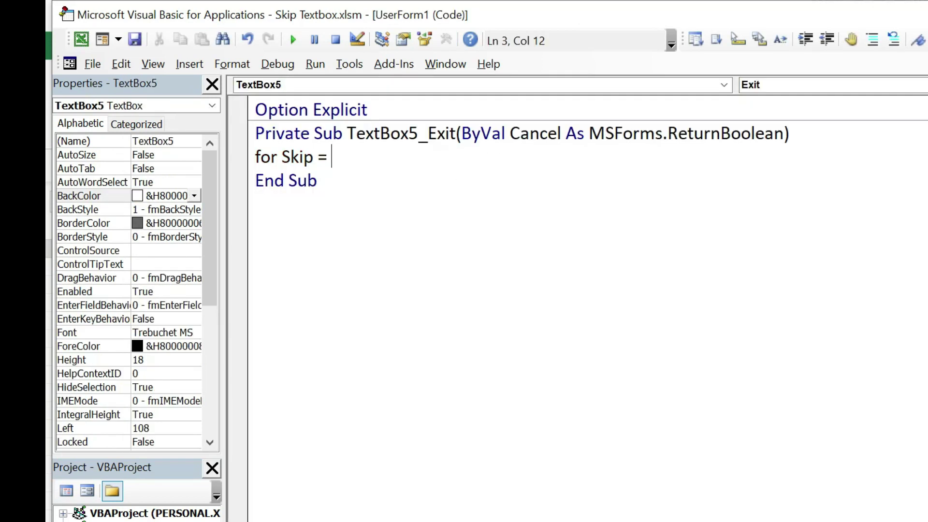
# Complete the loop as For Skip = 6 To 10 … Next Skip
pyautogui.write('6 to 10')
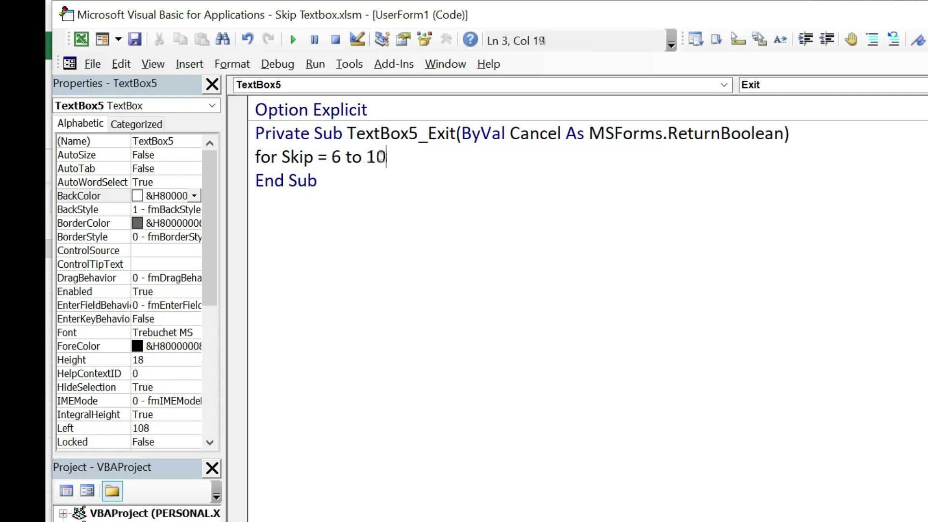
pyautogui.press('Return')
pyautogui.press('Return')
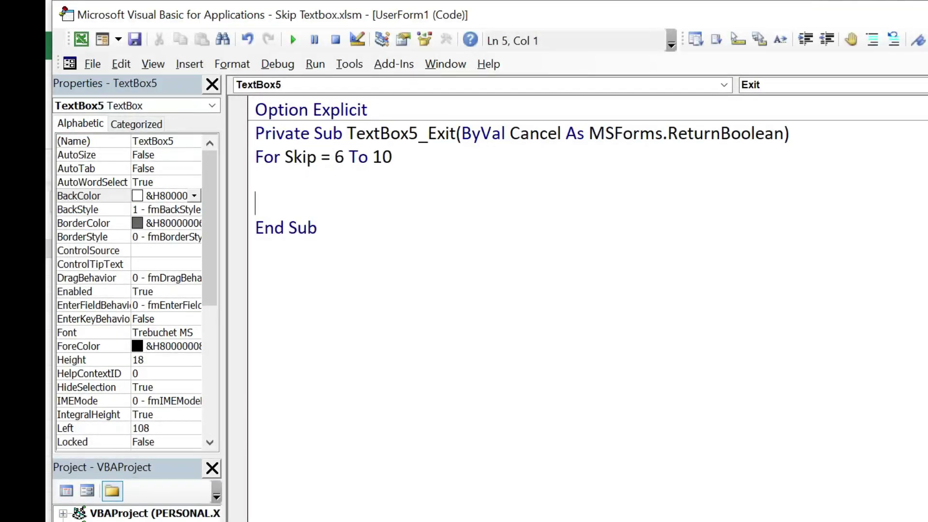
pyautogui.write('Nexgt Sk')
pyautogui.press('Left')
pyautogui.press('Left')
pyautogui.press('Left')
pyautogui.press('BackSpace')
pyautogui.press('End')
# Add Me("Textbox" & Skip).Enabled = False inside the loop and run the form
pyautogui.write('p')
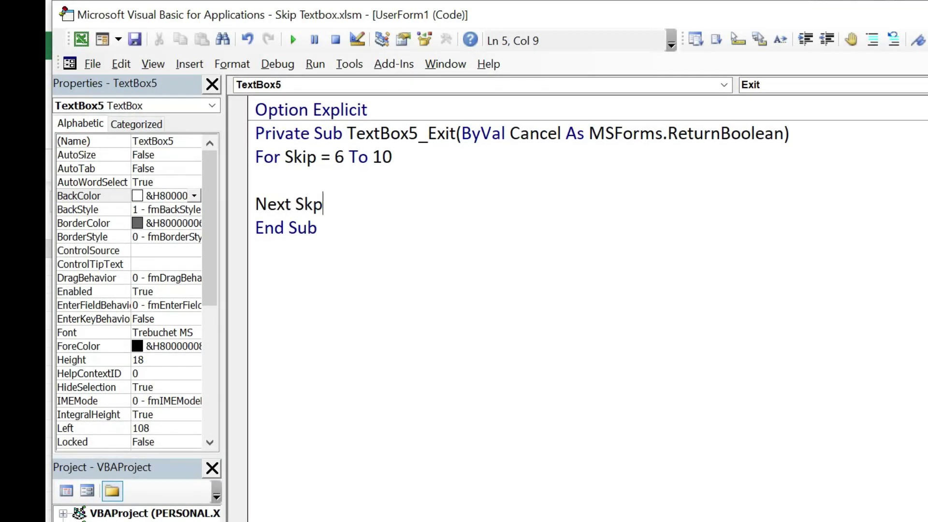
pyautogui.write('me("Texbotx')
pyautogui.press('BackSpace')
pyautogui.press('BackSpace')
pyautogui.press('BackSpace')
pyautogui.press('BackSpace')
pyautogui.write('tbox" & Skip).enab')
pyautogui.press('BackSpace')
pyautogui.press('BackSpace')
pyautogui.write('abled = false')
pyautogui.click(555, 180)
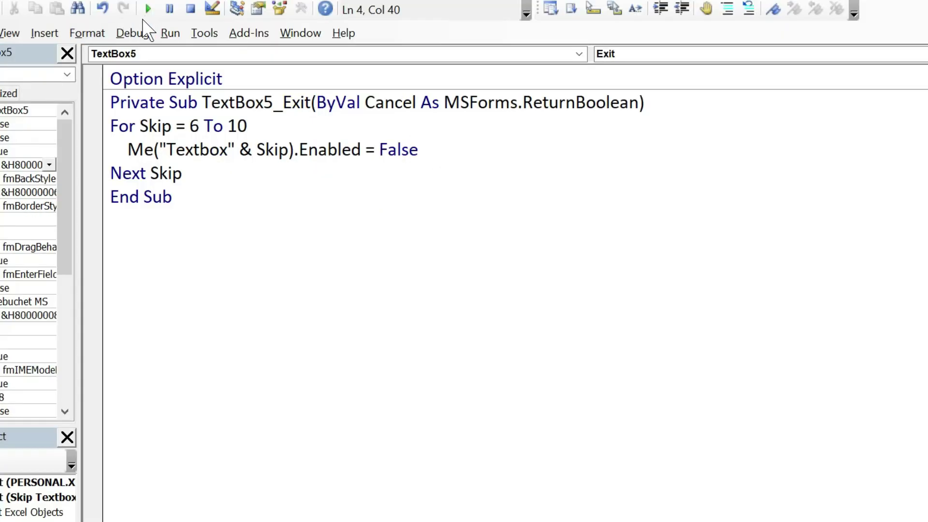
pyautogui.click(147, 9)
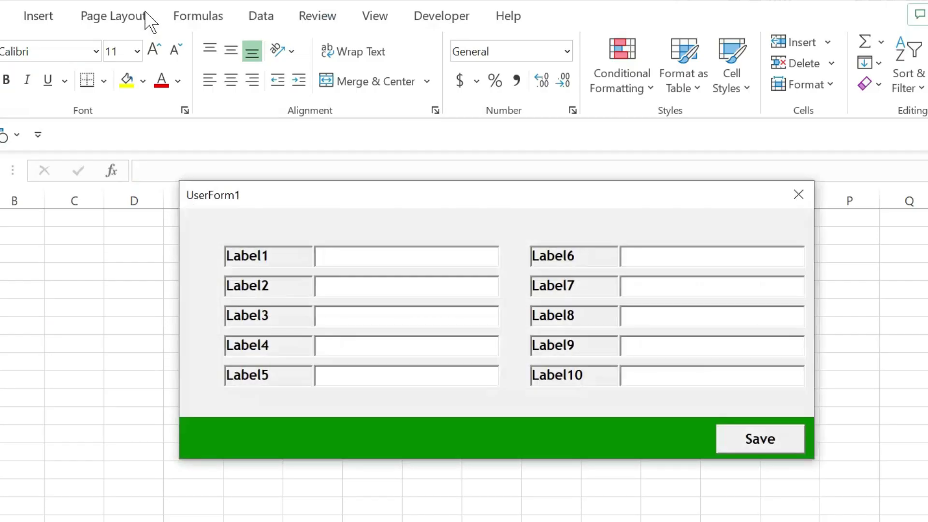
# Dismiss the Variable not defined error and add Dim Skip As Long to TextBox5_Exit
pyautogui.press('Tab')
pyautogui.press('Tab')
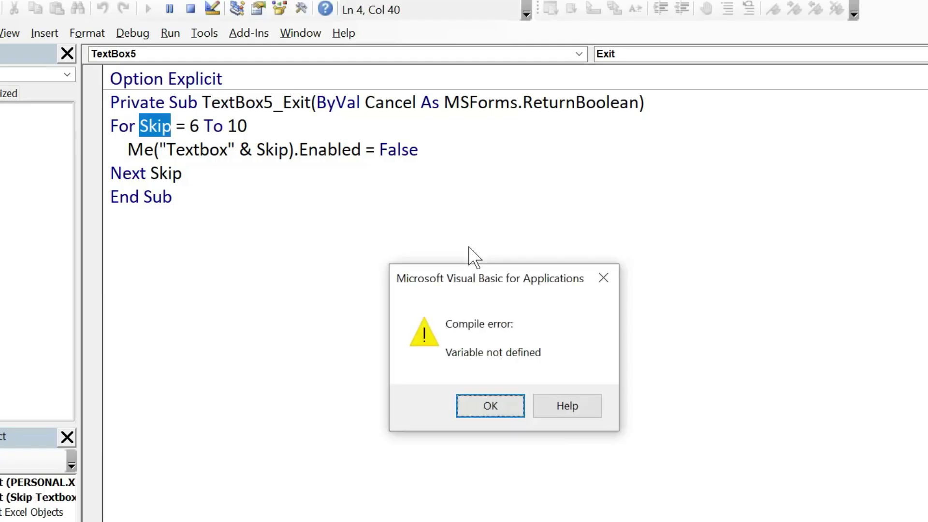
pyautogui.click(491, 409)
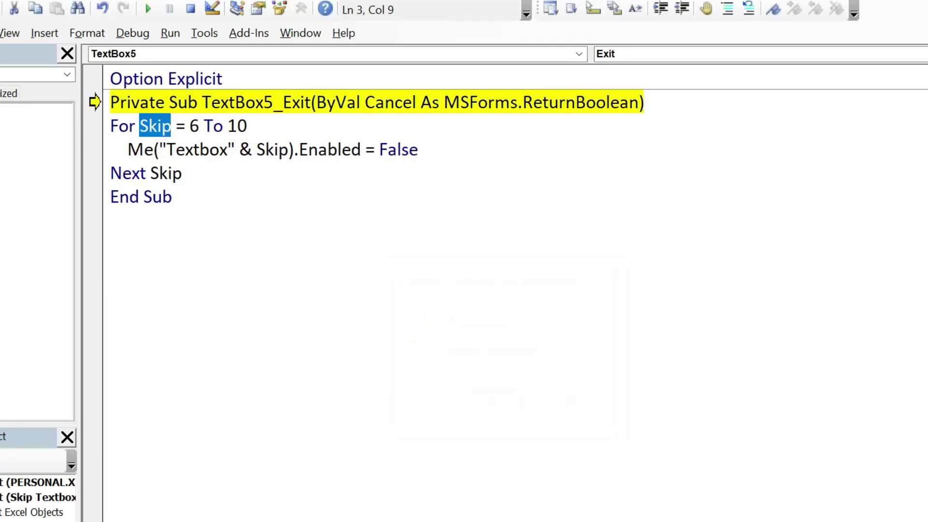
pyautogui.press('Return')
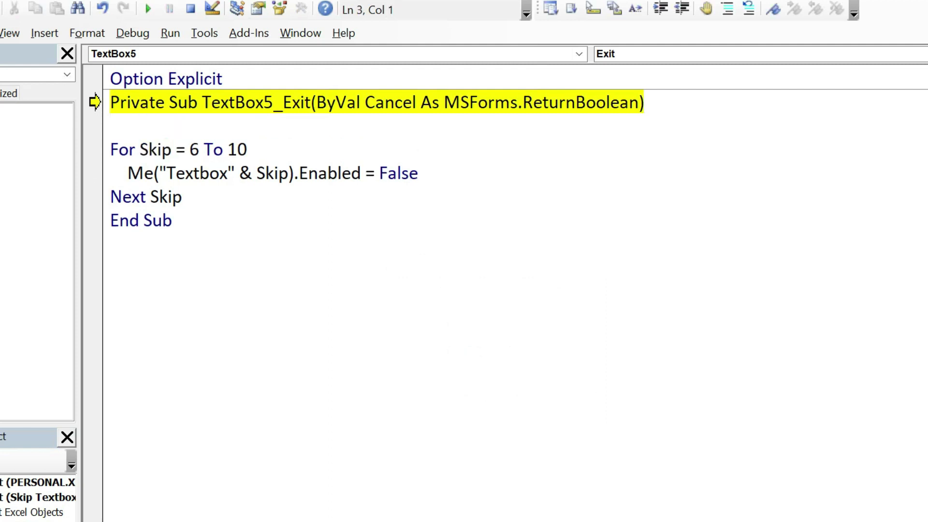
pyautogui.write('Dim Skp')
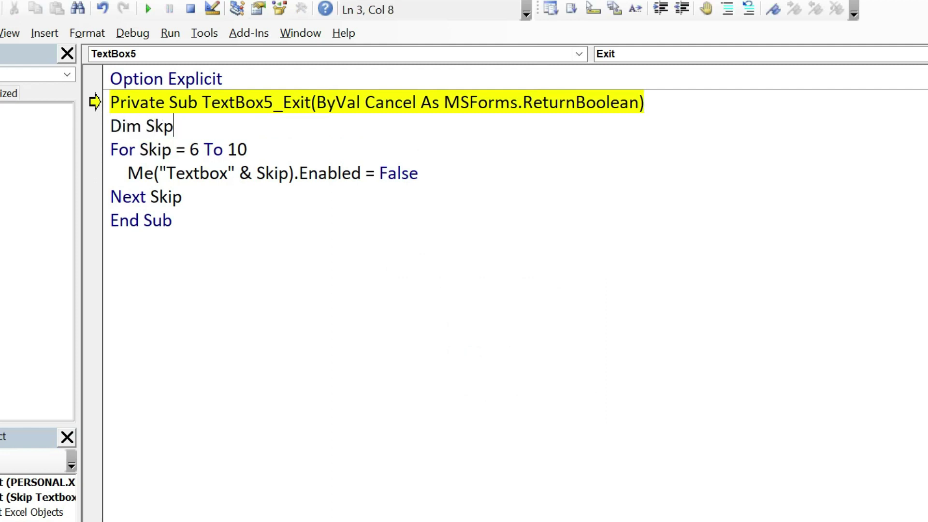
pyautogui.press('BackSpace')
pyautogui.write('ip as ')
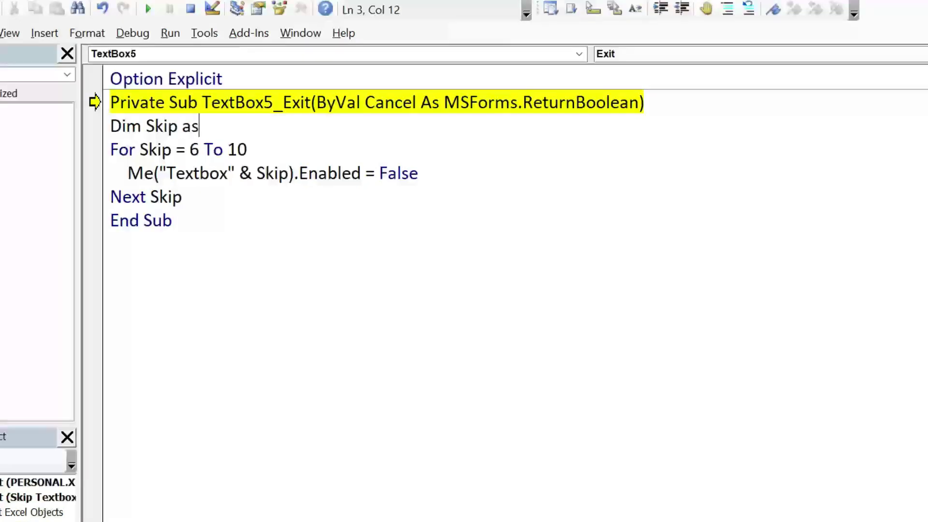
pyautogui.write('lo')
pyautogui.press('Tab')
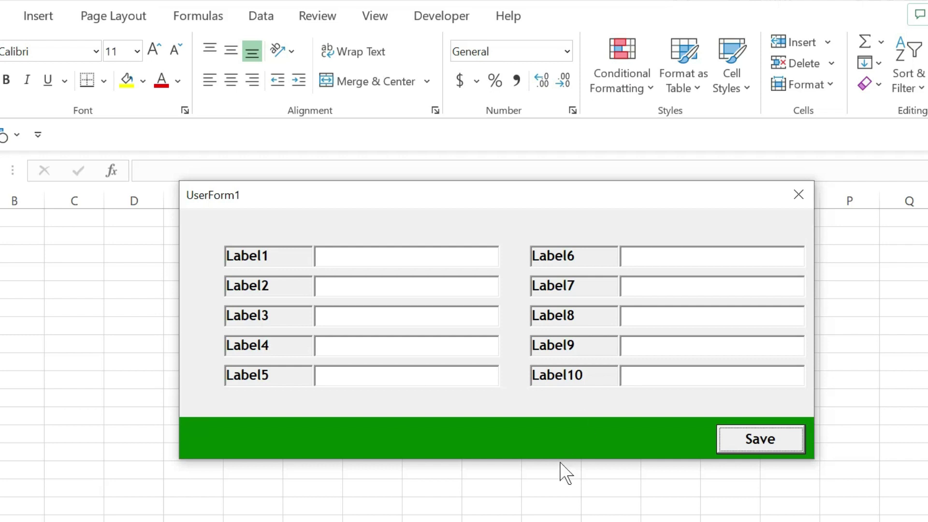
# Tab from the first text box toward the Save button, then close the running form
pyautogui.click(325, 256)
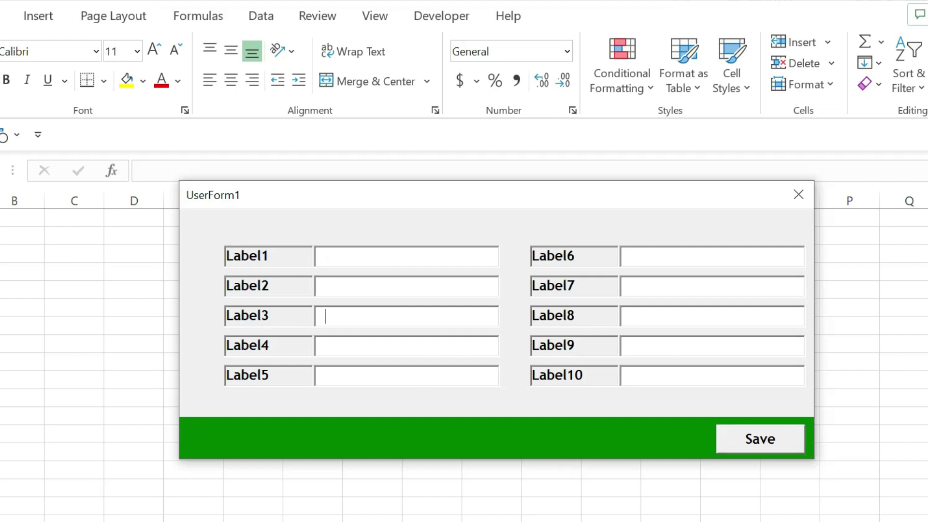
pyautogui.press('Tab')
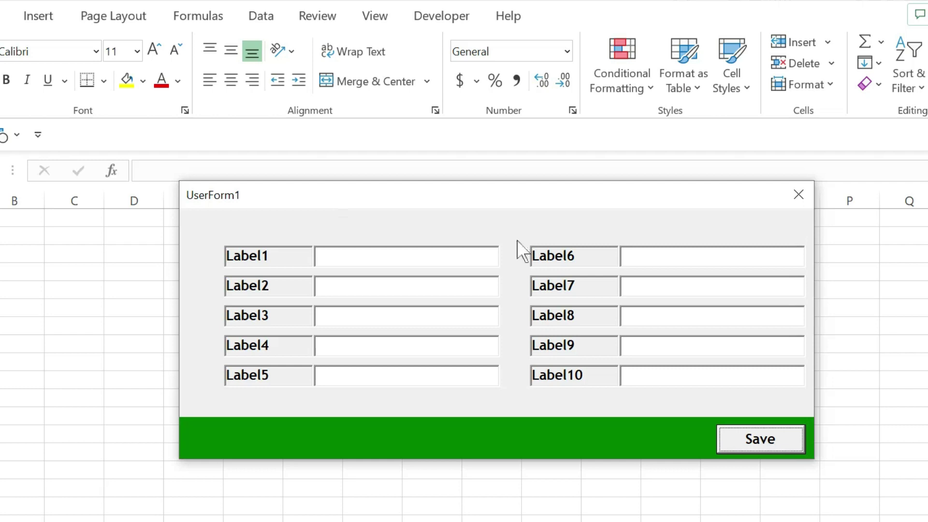
pyautogui.click(800, 195)
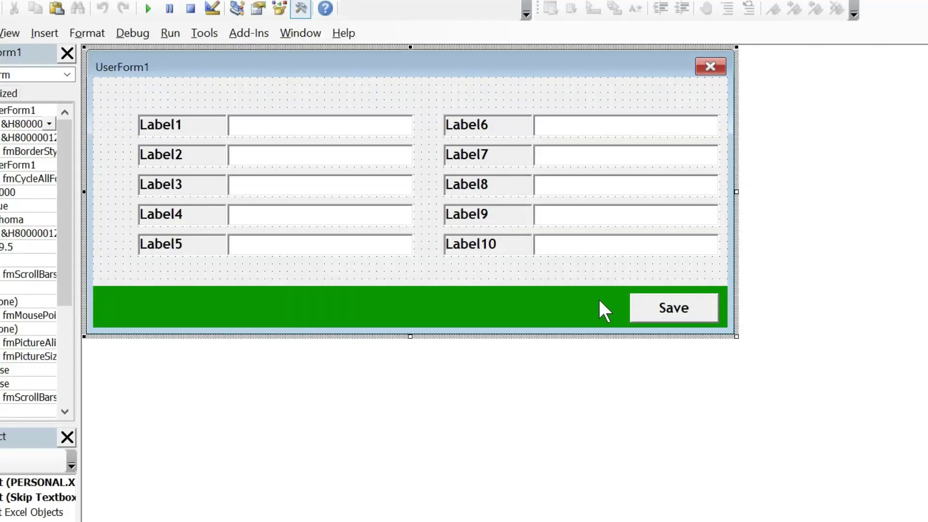
# Add Me.CommandButton1.Enabled = False after Next Skip in TextBox5's code
pyautogui.doubleClick(336, 245)
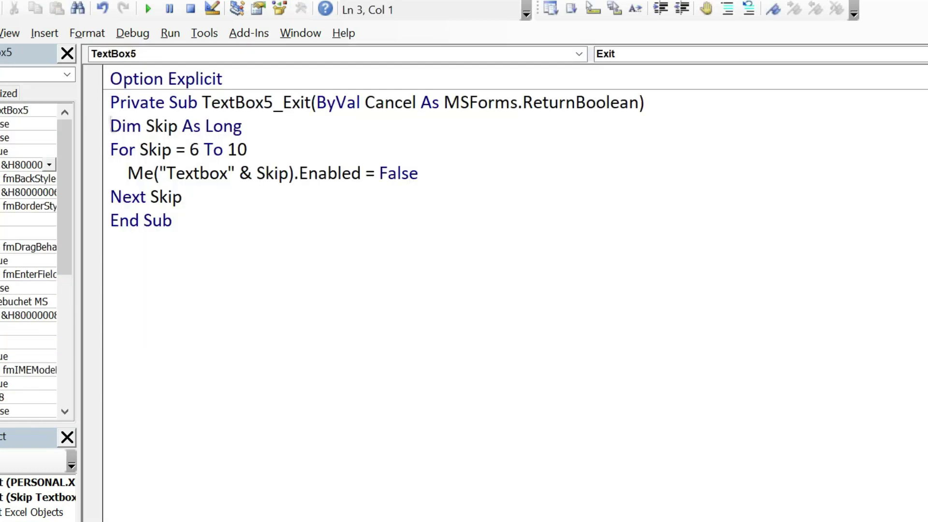
pyautogui.click(182, 197)
pyautogui.press('Return')
pyautogui.write('me.commandButton1.ena')
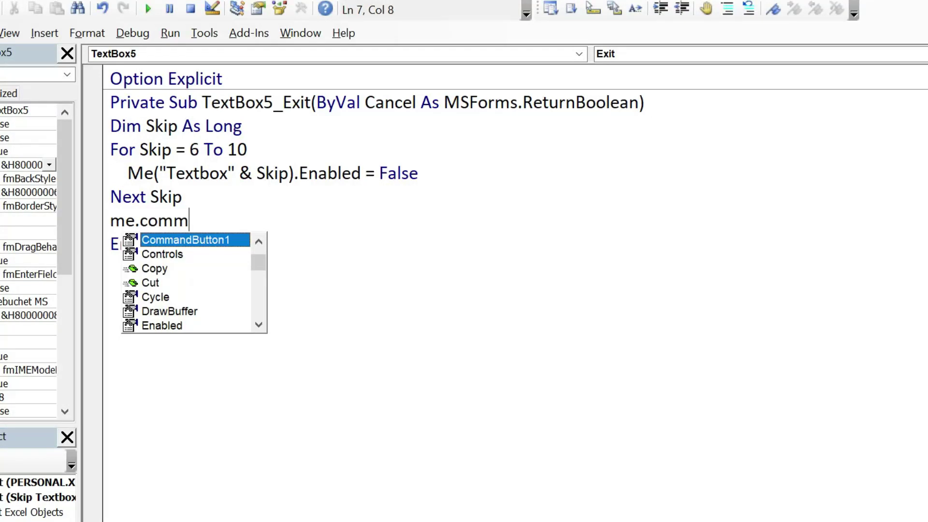
pyautogui.press('Tab')
pyautogui.write('.ena')
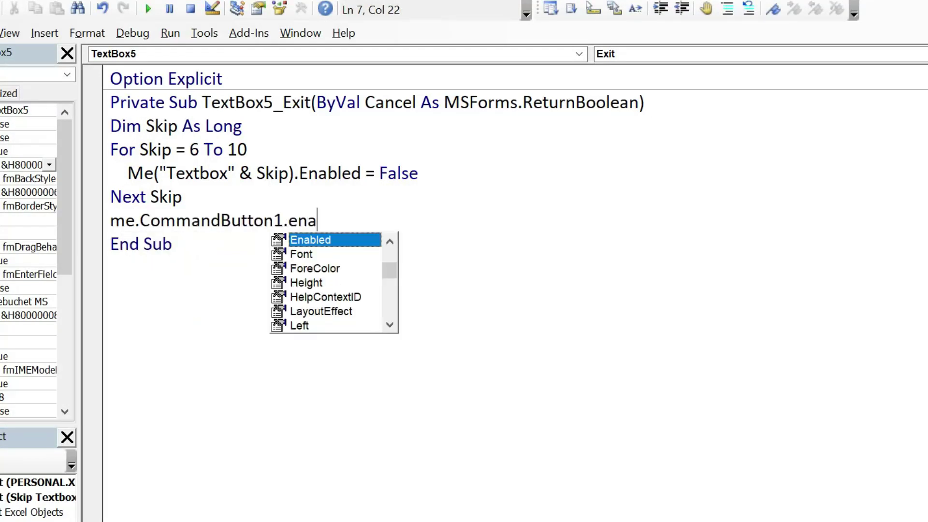
pyautogui.press('Tab')
pyautogui.write('= fal')
pyautogui.press('Return')
# Add Me.Label11.Enabled = False on the next line
pyautogui.write('me')
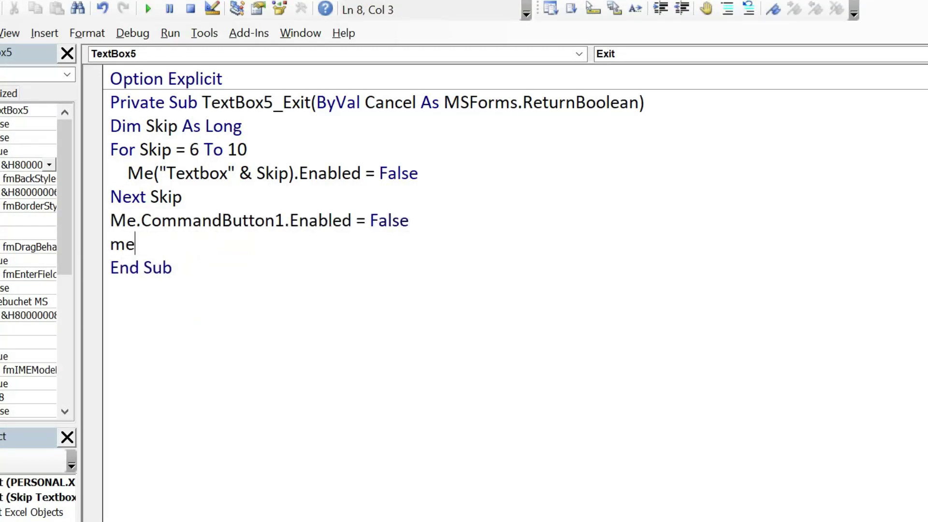
pyautogui.write('.labl')
pyautogui.press('Down')
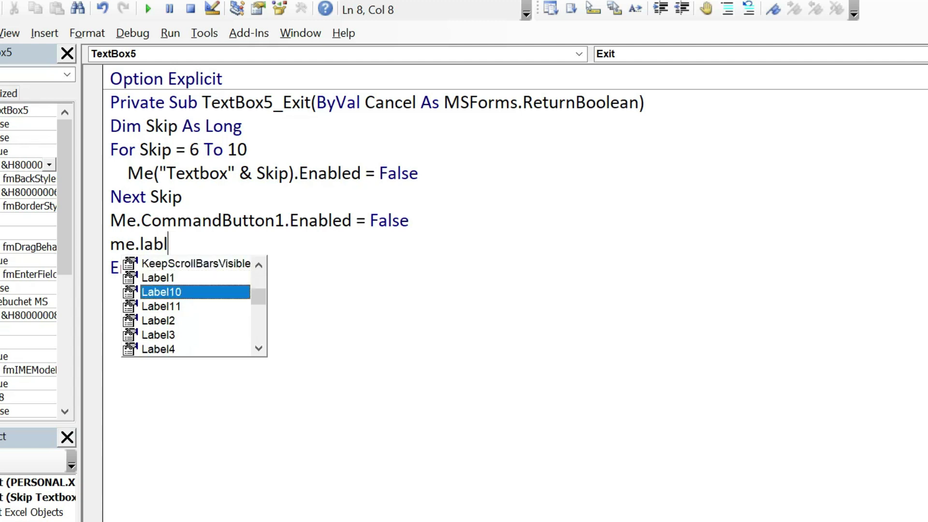
pyautogui.press('Down')
pyautogui.press('Tab')
pyautogui.write('= fals')
pyautogui.press('BackSpace')
pyautogui.press('BackSpace')
pyautogui.press('BackSpace')
pyautogui.write('.ena')
pyautogui.press('Tab')
pyautogui.write('= fa')
pyautogui.press('Tab')
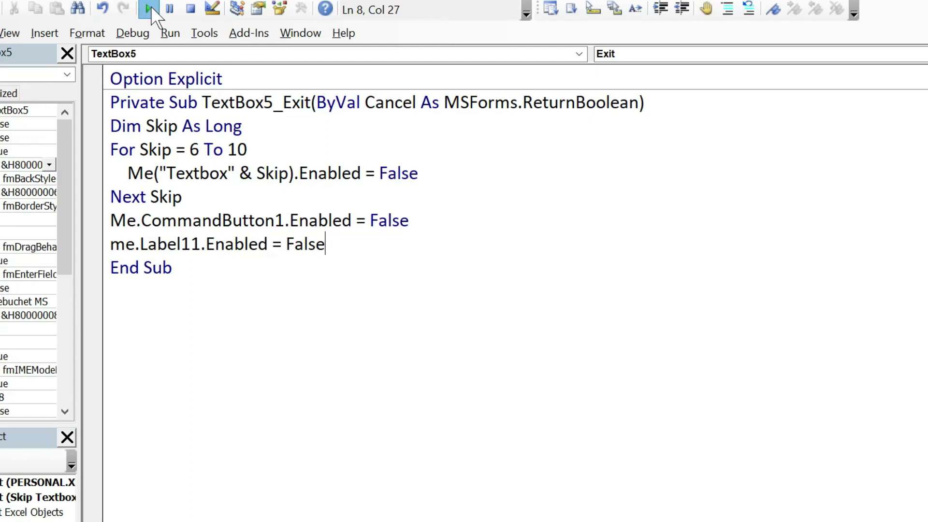
# Run the form and fill the five left-hand boxes with a name and filler text, tabbing between them
pyautogui.click(151, 11)
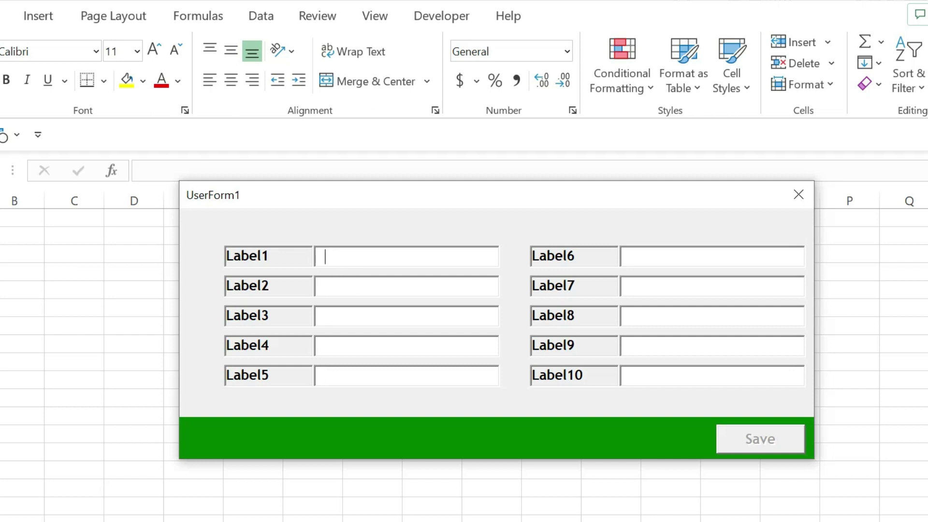
pyautogui.write('Ajay')
pyautogui.press('Tab')
pyautogui.write('dfasf\tdfsda\tf')
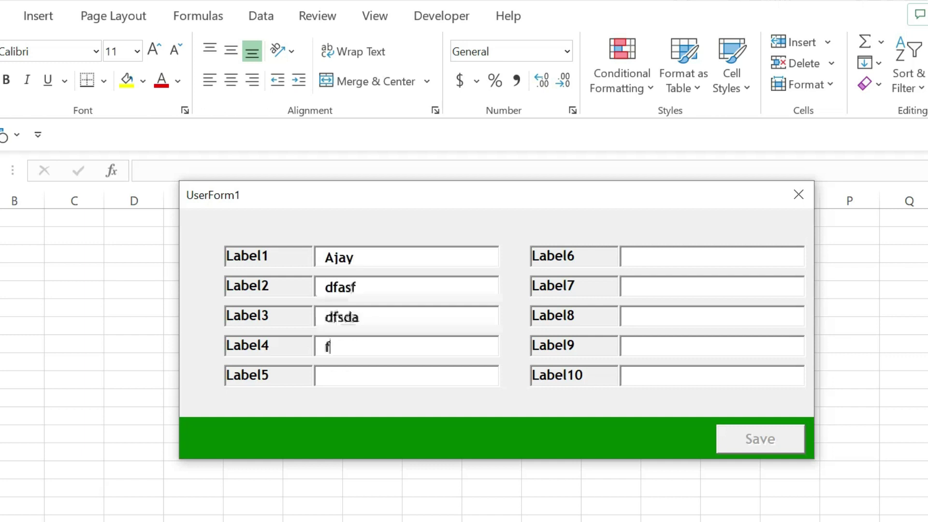
pyautogui.write('dsaf\tfadsf')
pyautogui.press('Tab')
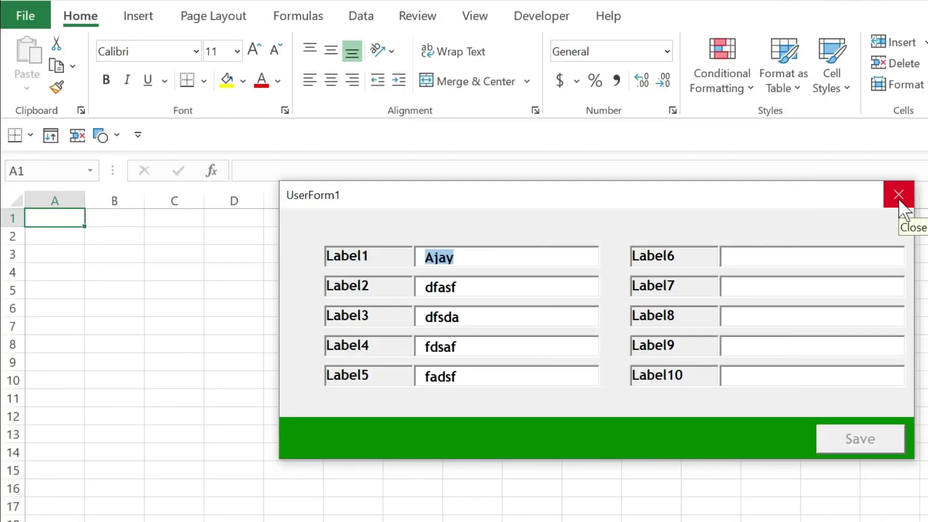
# Close the running UserForm1, look over the Skip loop in TextBox5's code, and return to the designer
pyautogui.click(899, 199)
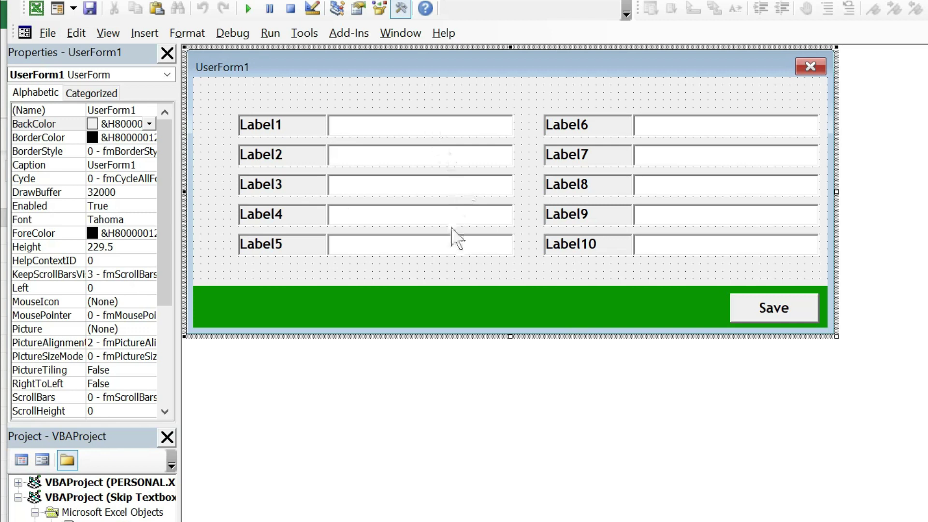
pyautogui.doubleClick(443, 244)
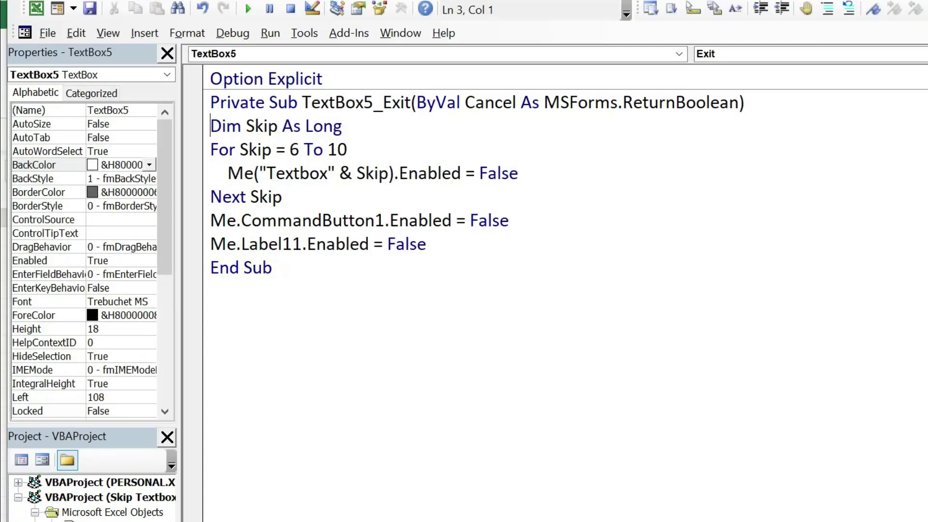
pyautogui.moveTo(227, 173); pyautogui.dragTo(281, 197)
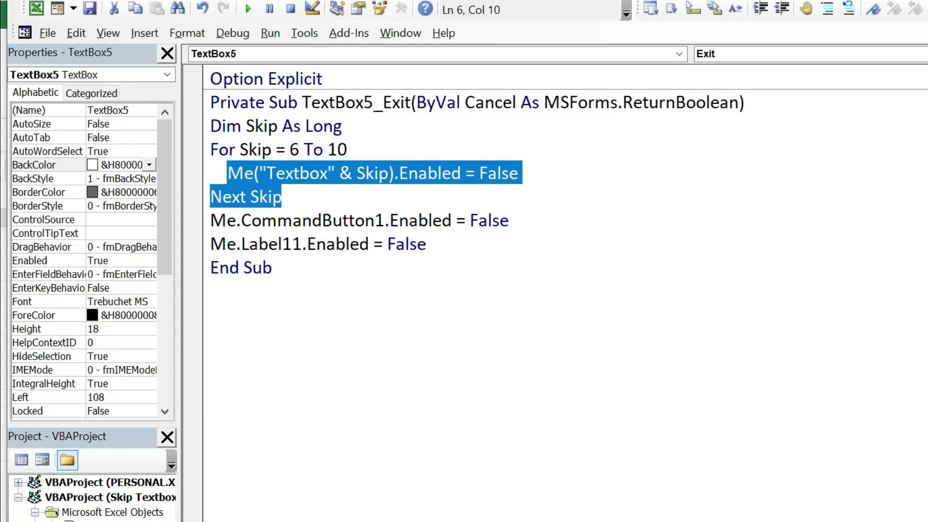
pyautogui.hotkey('shift', 'F7')
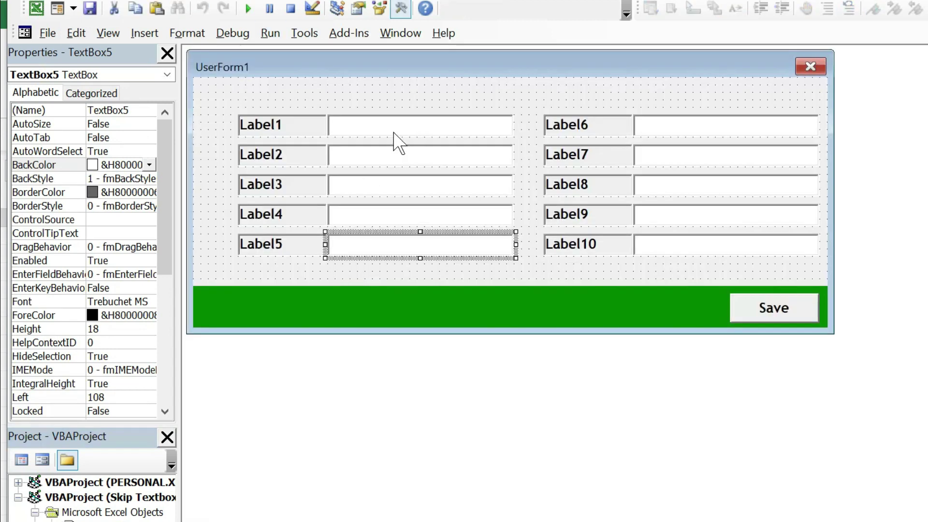
# Check the existing TabIndex values of the left-column text boxes TextBox1 to TextBox5
pyautogui.click(400, 140)
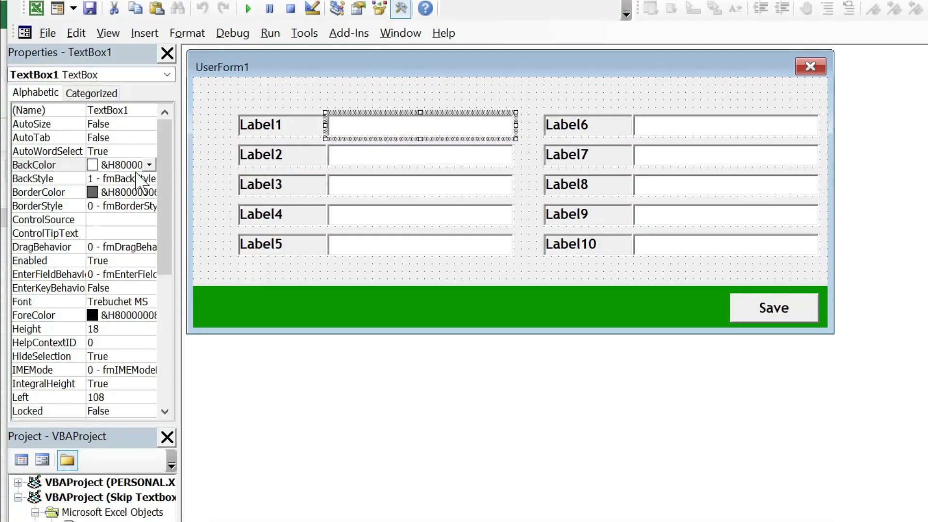
pyautogui.moveTo(167, 146); pyautogui.dragTo(167, 271)
pyautogui.click(103, 287)
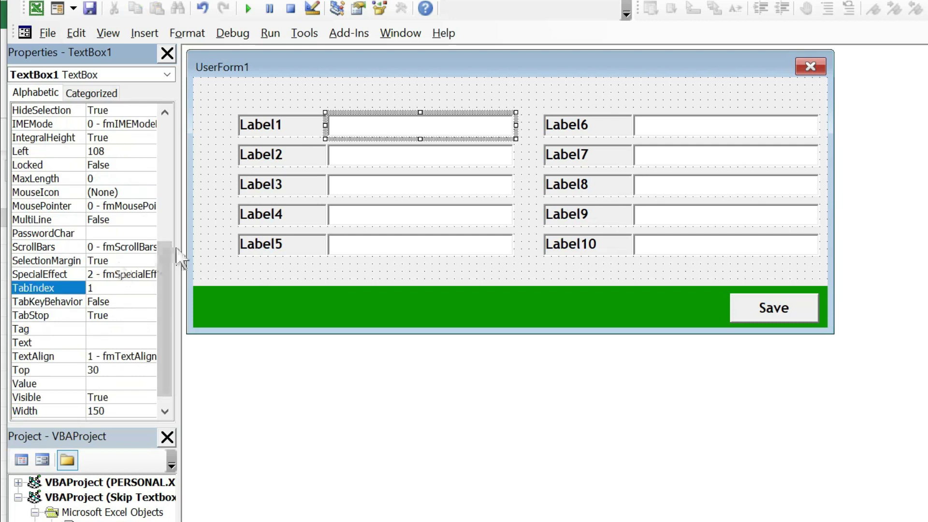
pyautogui.click(377, 155)
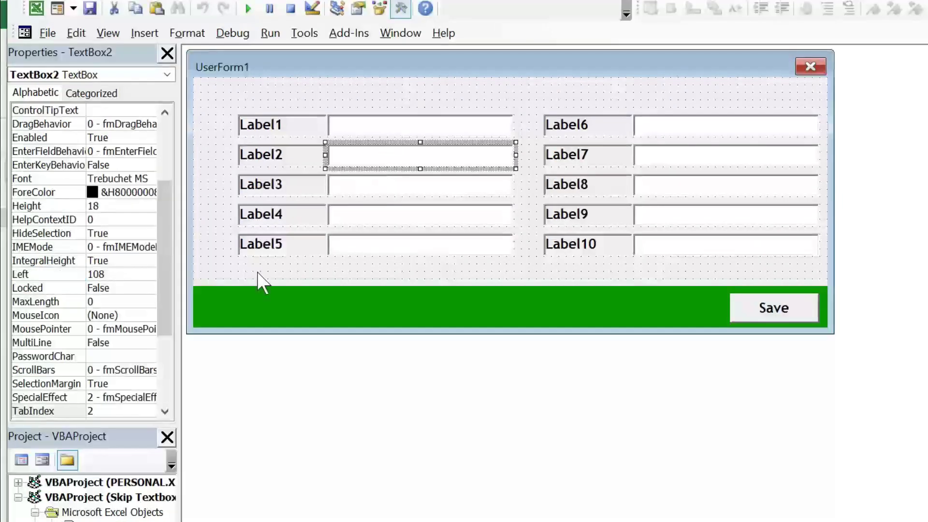
pyautogui.click(45, 414)
pyautogui.click(377, 189)
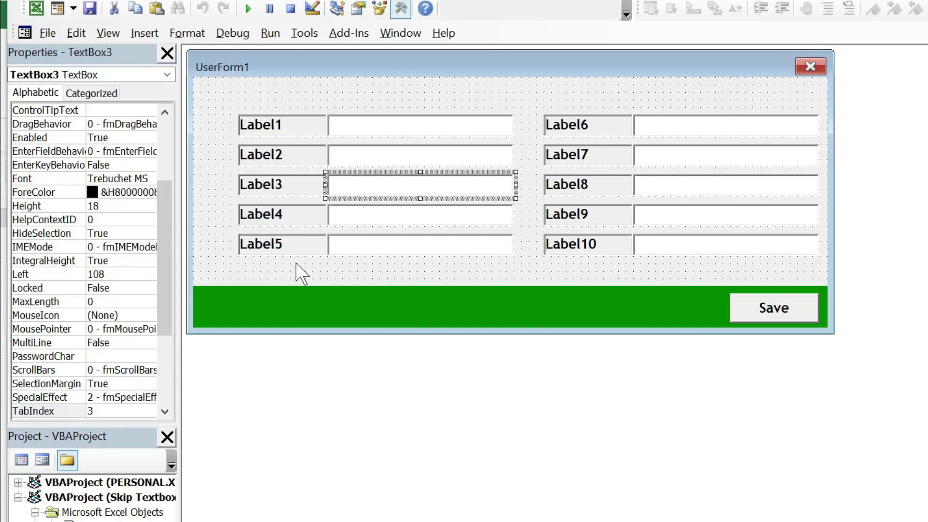
pyautogui.click(378, 217)
pyautogui.click(381, 243)
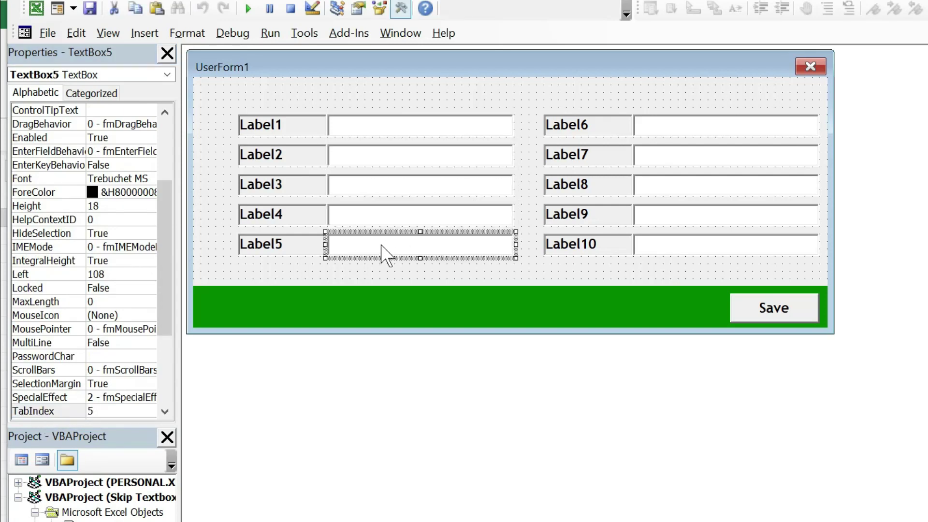
# Set TabIndex 6 on the text box beside Label6 and 7 on the one beside Label7
pyautogui.click(683, 131)
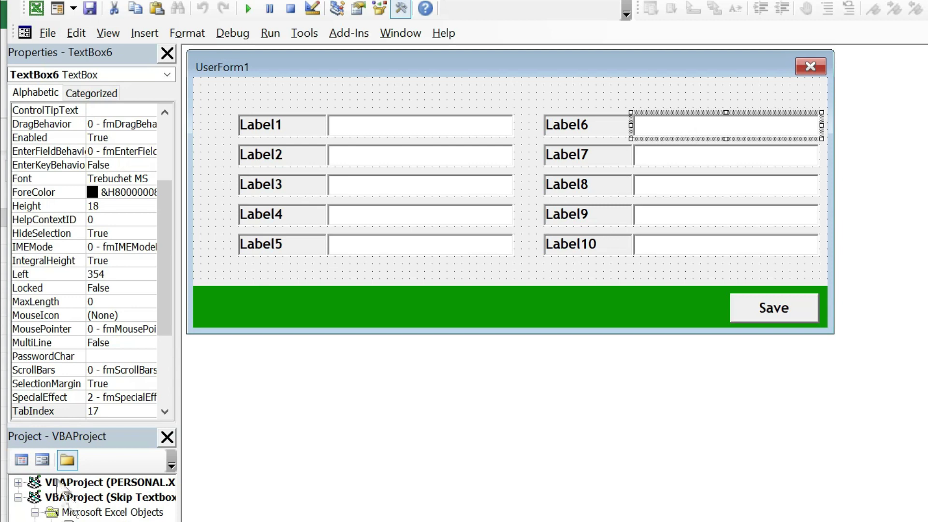
pyautogui.click(106, 416)
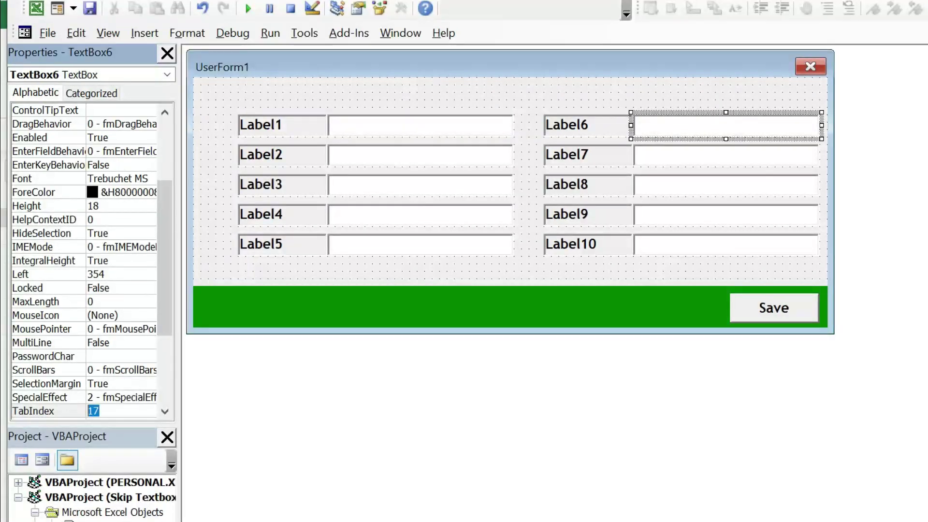
pyautogui.write('6')
pyautogui.click(681, 162)
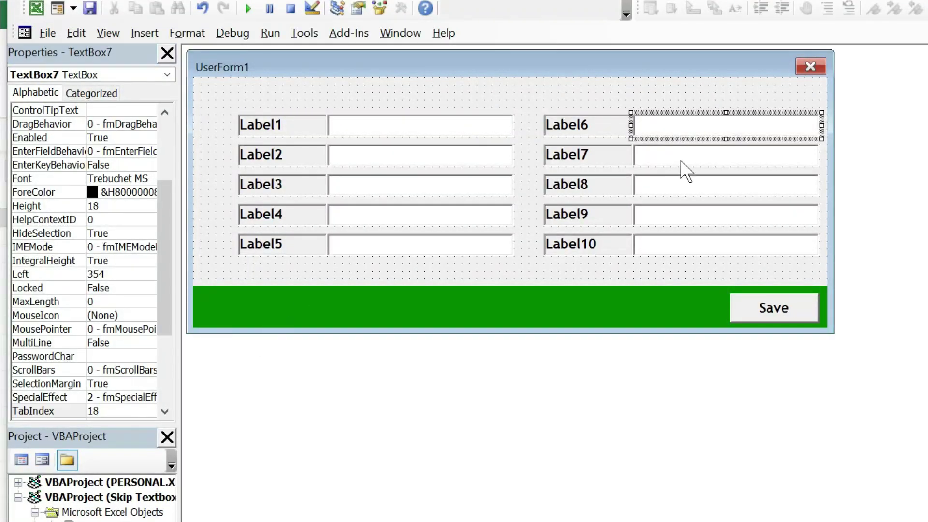
pyautogui.click(106, 410)
pyautogui.write('7')
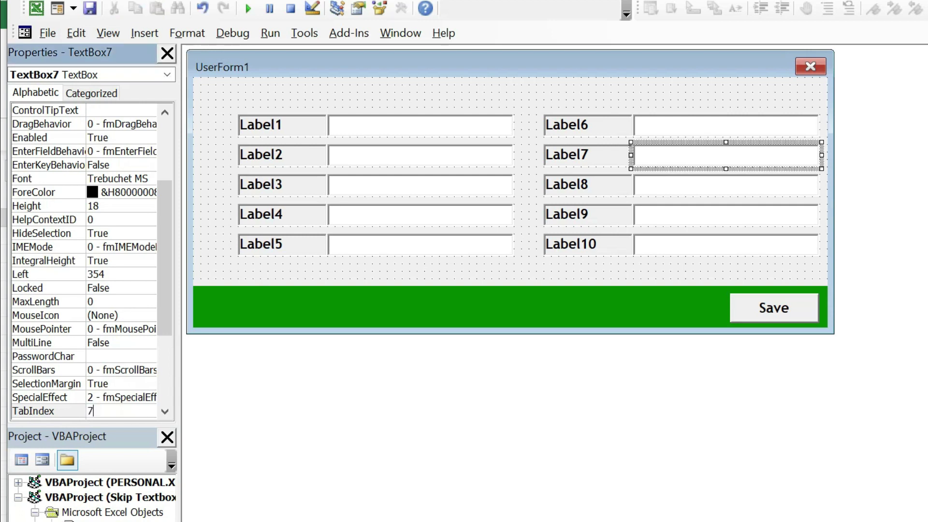
# Enter TabIndex 9 for the text boxes beside Label9 and Label10
pyautogui.click(678, 191)
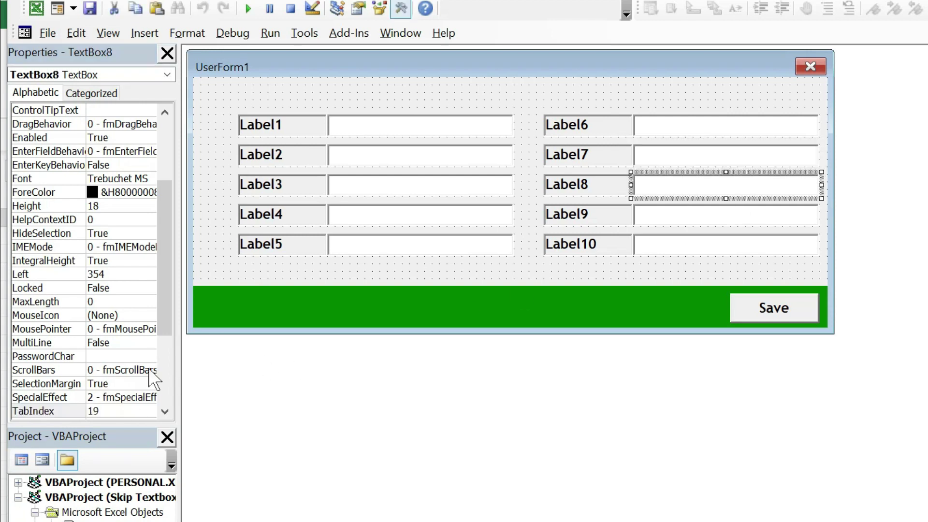
pyautogui.click(702, 223)
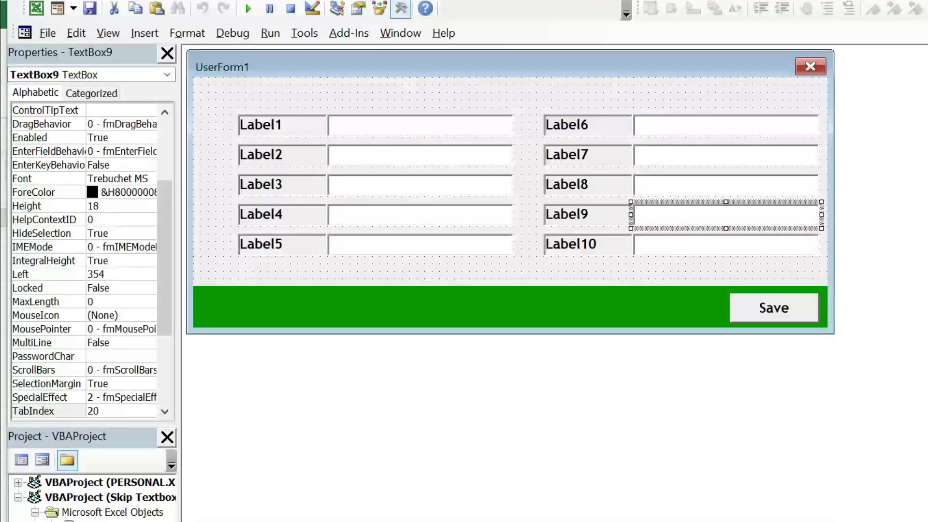
pyautogui.click(121, 411)
pyautogui.write('9')
pyautogui.press('Return')
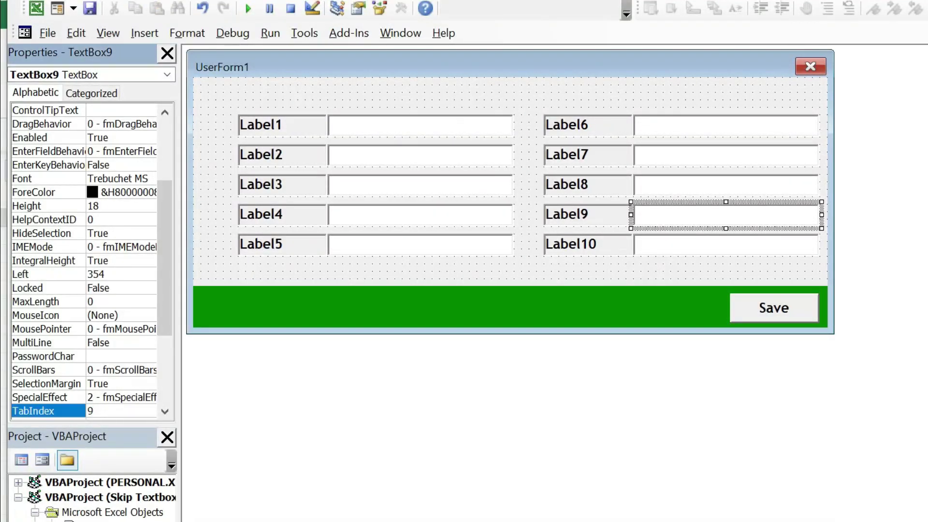
pyautogui.click(734, 247)
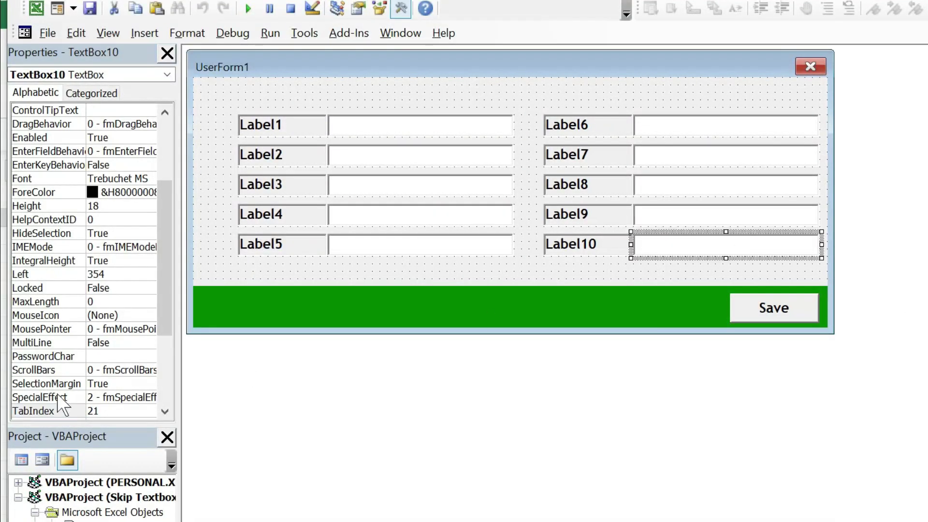
pyautogui.press('F4')
pyautogui.write('9')
pyautogui.press('Return')
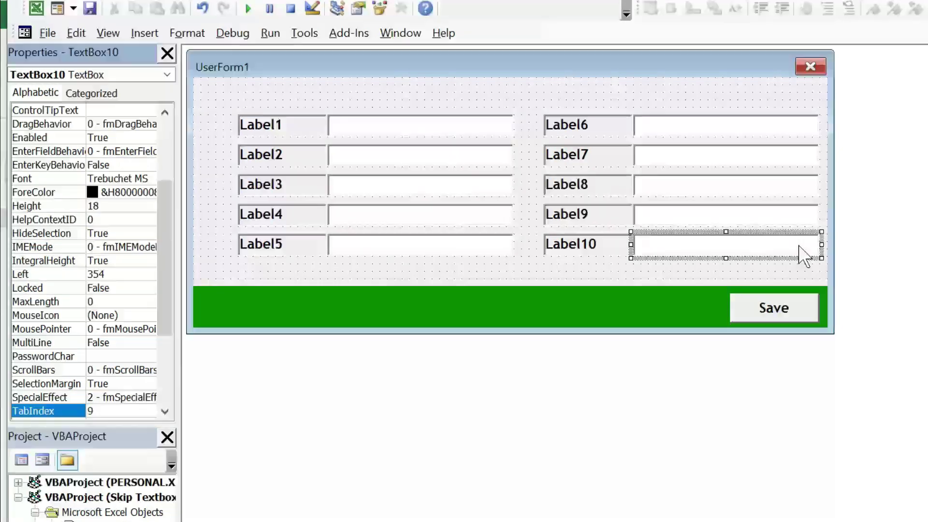
# Review the right-column tab order and reset the Label9 box to 9, leaving Label10's at 10
pyautogui.click(772, 311)
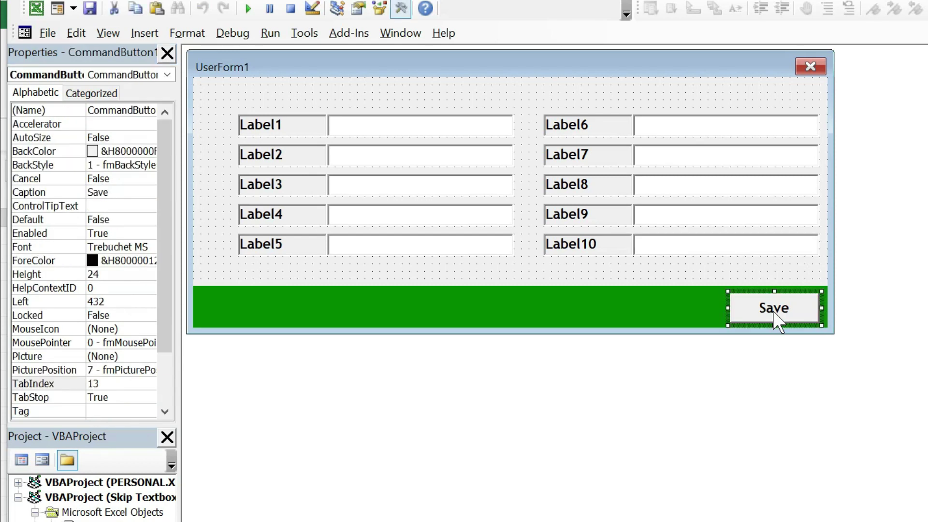
pyautogui.click(699, 245)
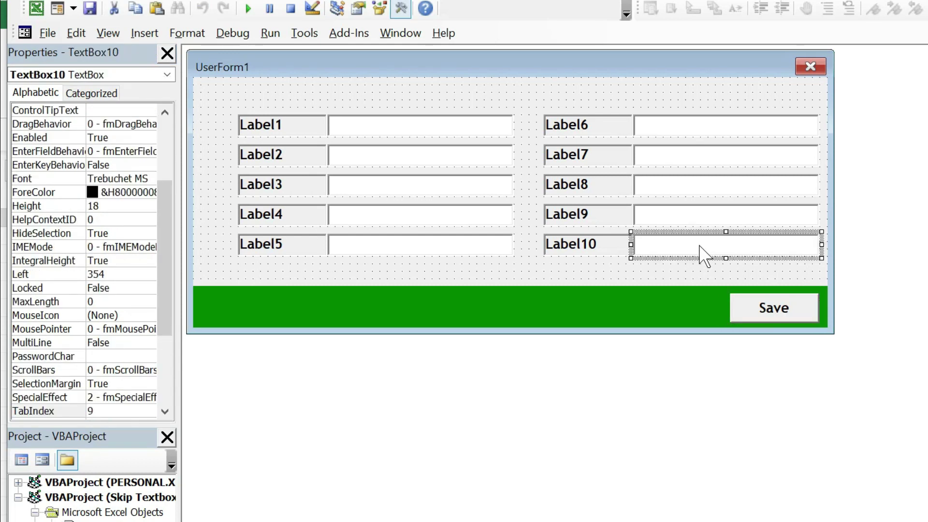
pyautogui.click(644, 125)
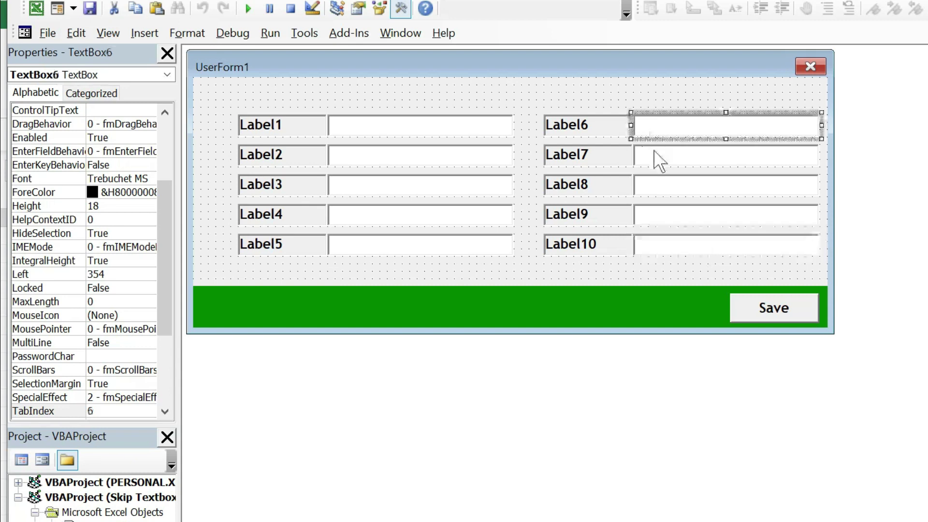
pyautogui.click(656, 155)
pyautogui.click(662, 191)
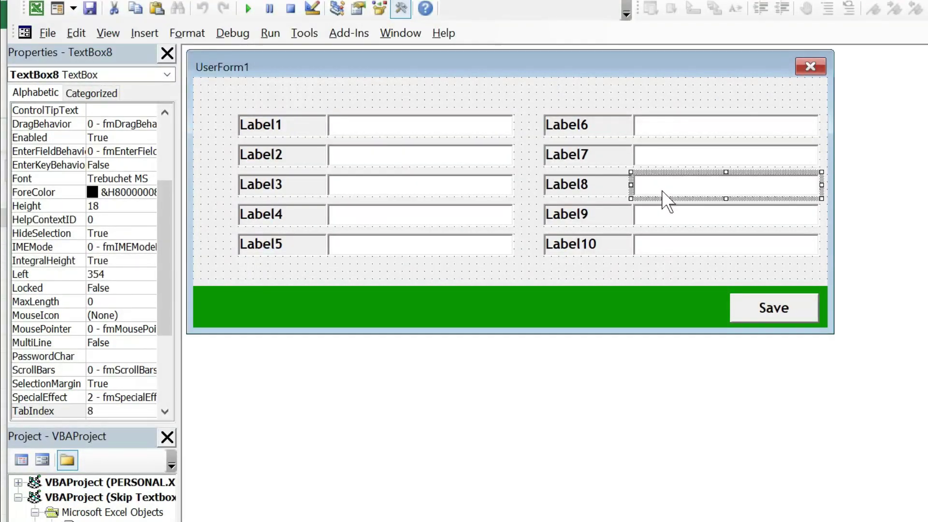
pyautogui.click(666, 217)
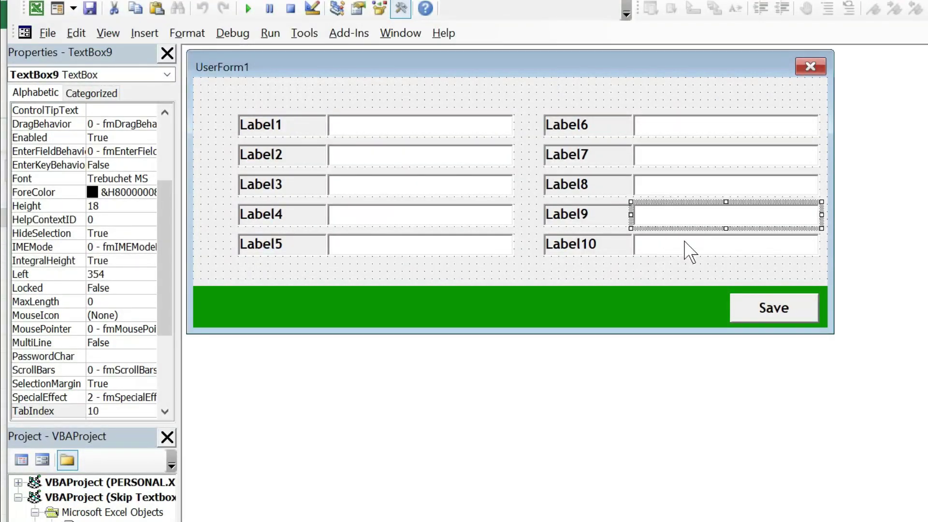
pyautogui.click(93, 410)
pyautogui.write('9')
pyautogui.press('Return')
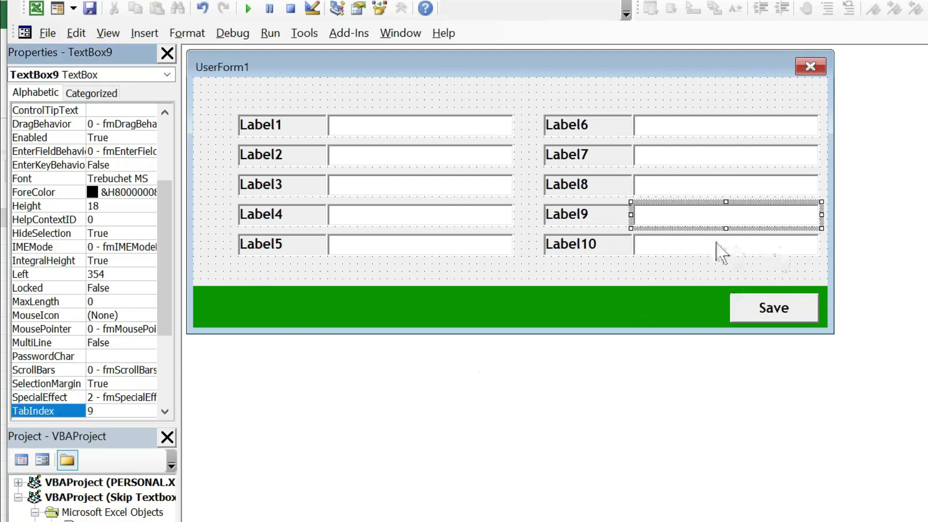
pyautogui.click(717, 244)
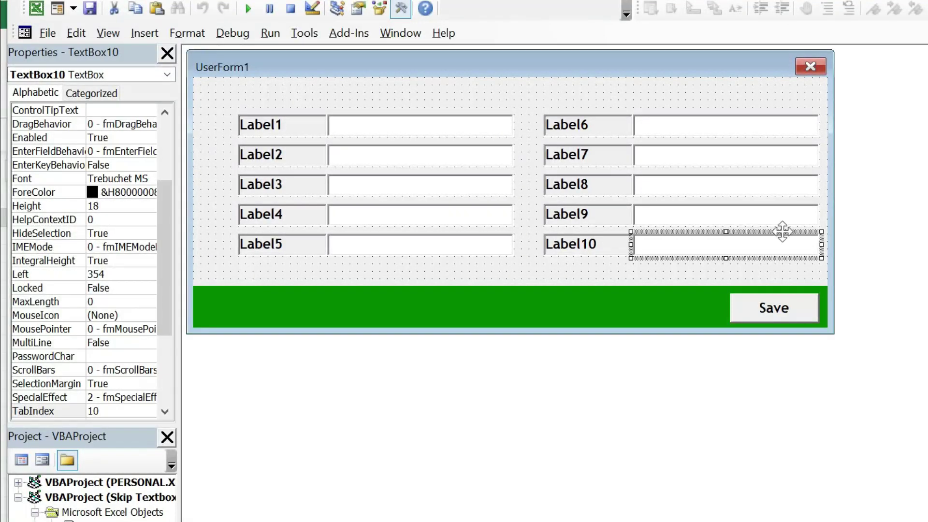
# Give the Save button a TabIndex of 11
pyautogui.click(775, 311)
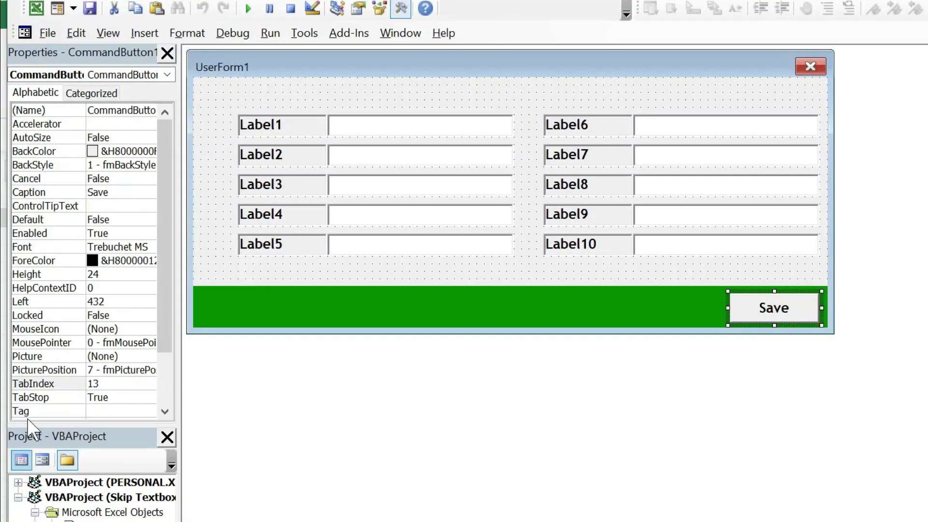
pyautogui.doubleClick(92, 383)
pyautogui.write('11')
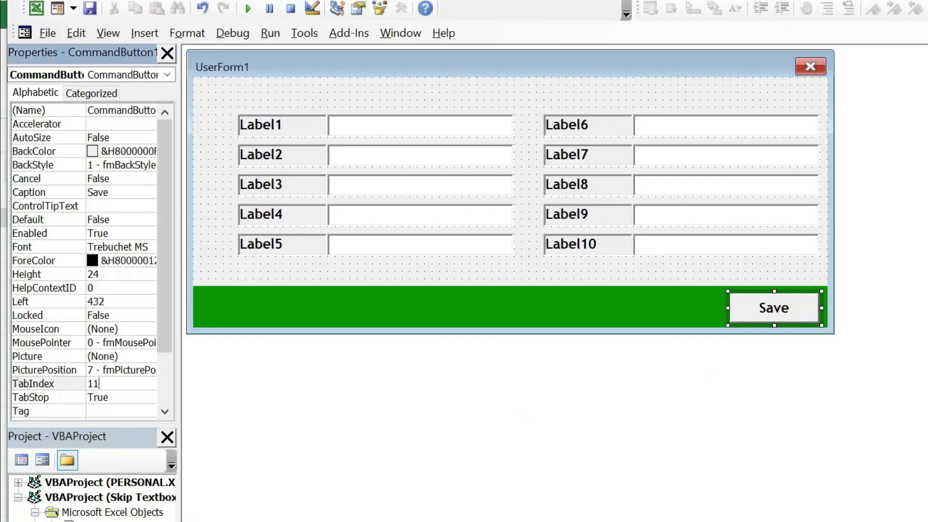
pyautogui.press('Return')
# Start editing the green footer label's TabIndex, then cancel so it stays at 21
pyautogui.click(473, 308)
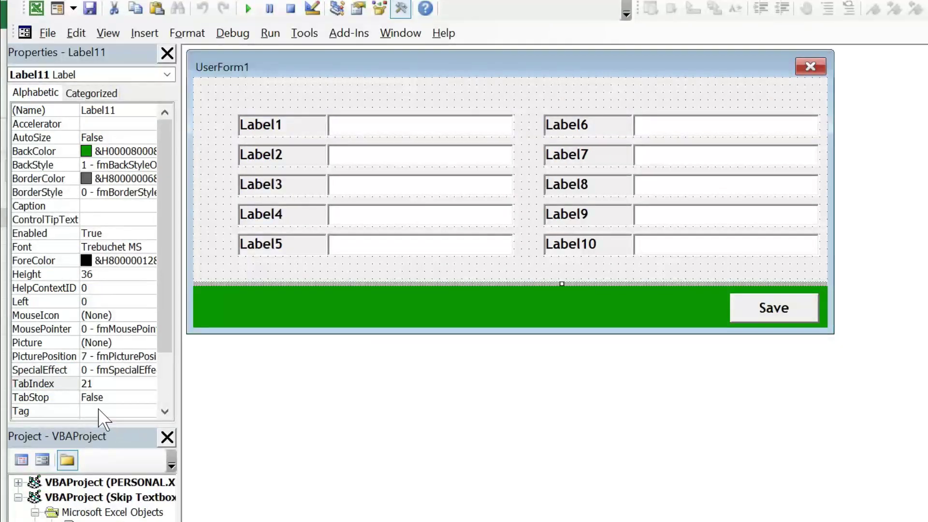
pyautogui.click(87, 383)
pyautogui.write('1')
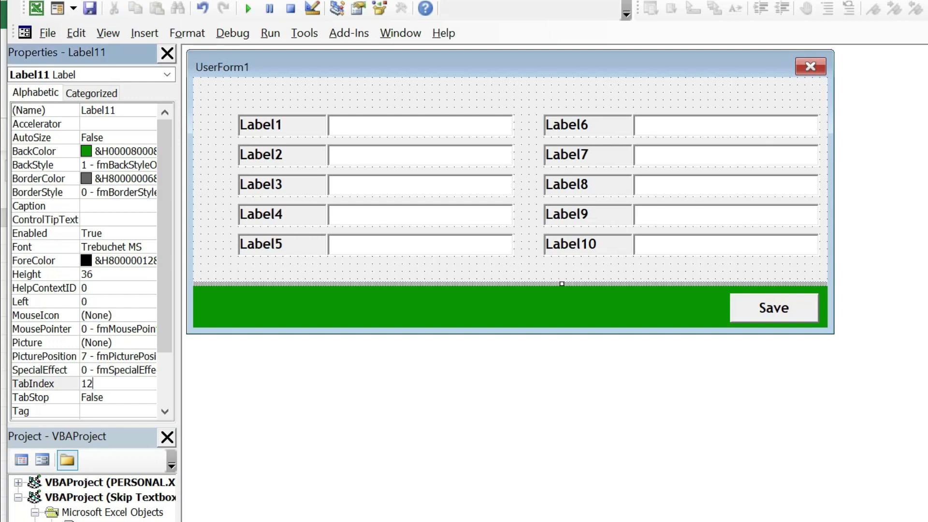
pyautogui.press('BackSpace')
pyautogui.press('Escape')
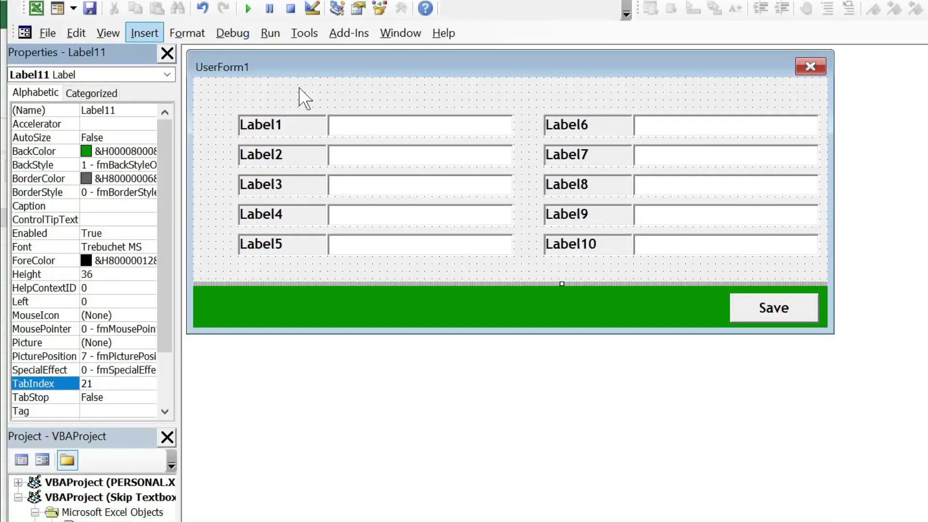
pyautogui.click(265, 129)
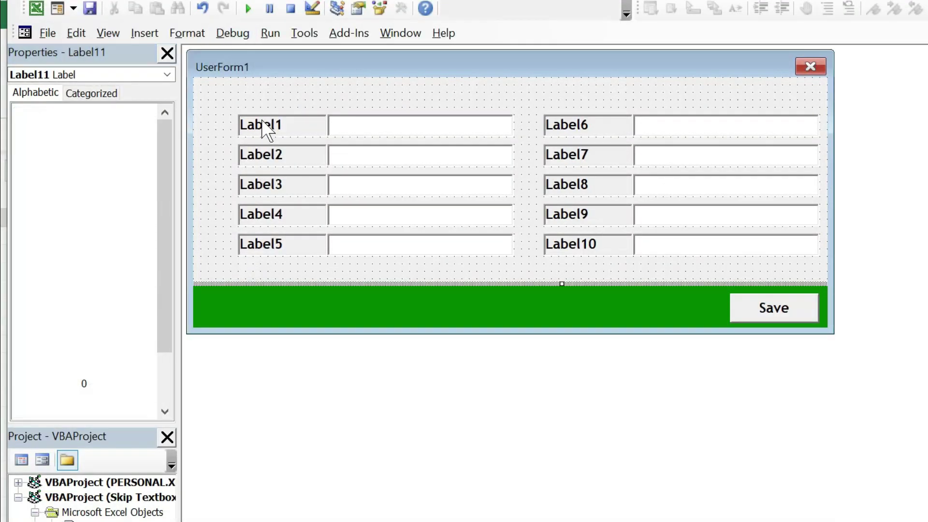
pyautogui.click(276, 161)
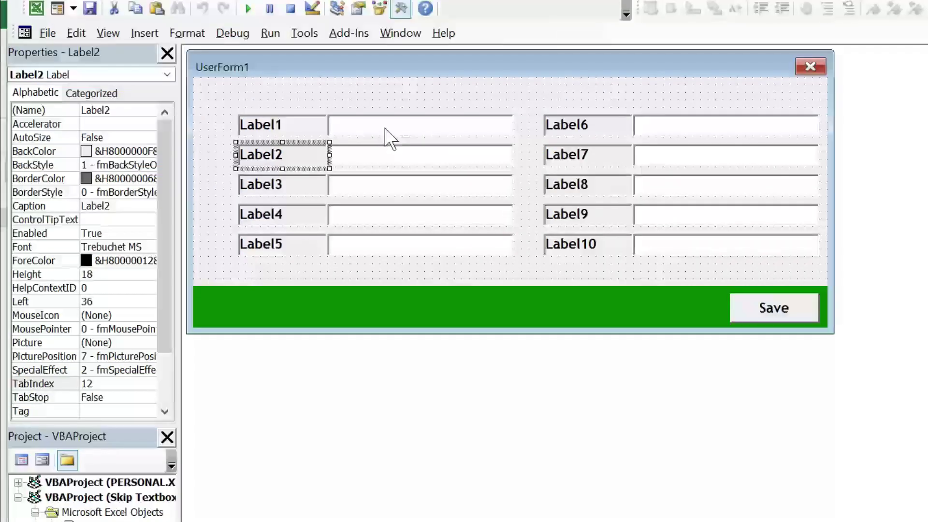
pyautogui.click(380, 129)
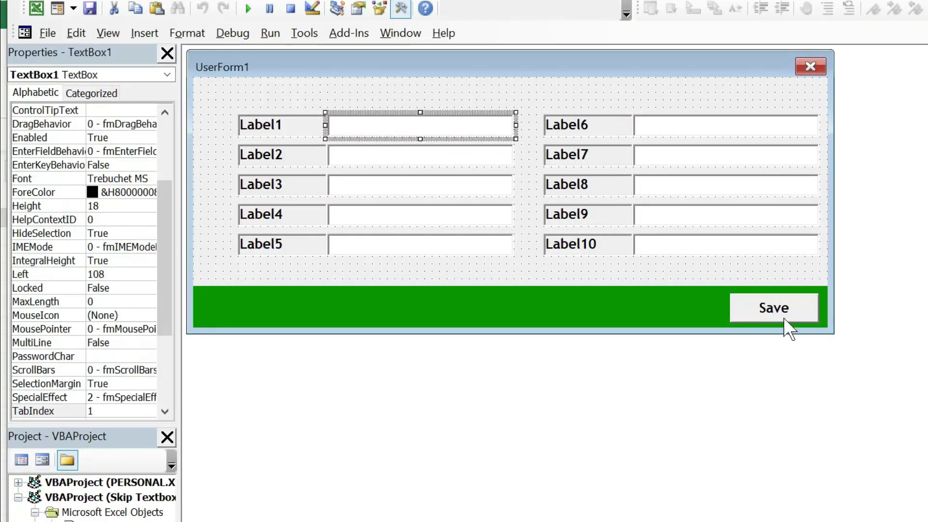
pyautogui.click(783, 315)
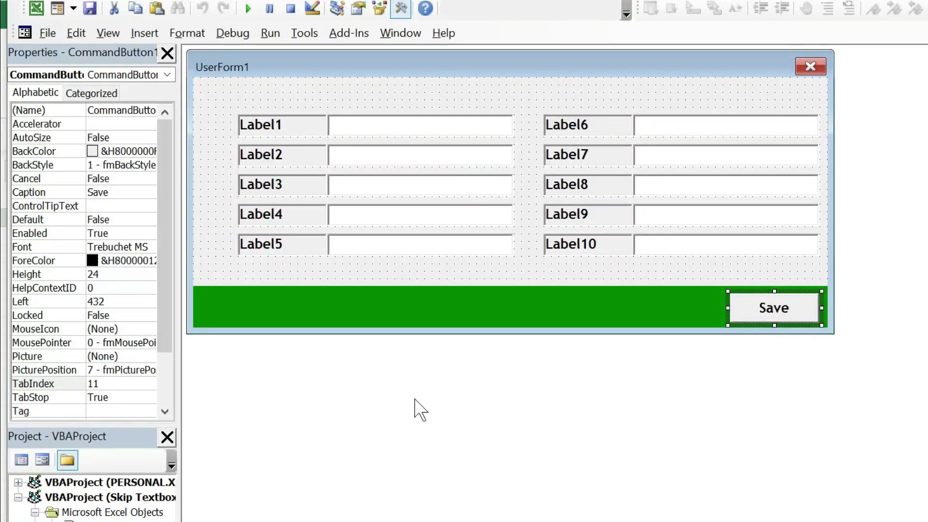
pyautogui.click(355, 246)
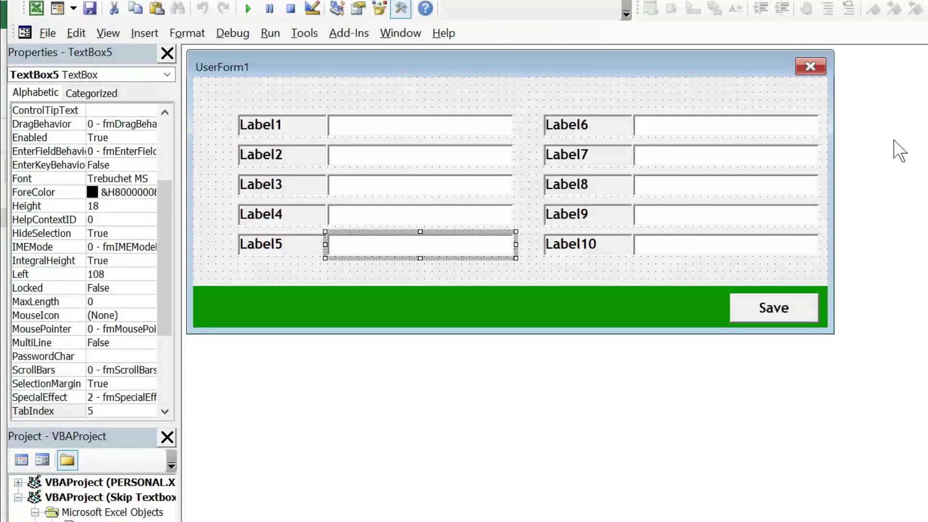
# In TextBox5_Exit, replace the old Skip loop with the declaration Dim Ctrl As Control
pyautogui.press('F7')
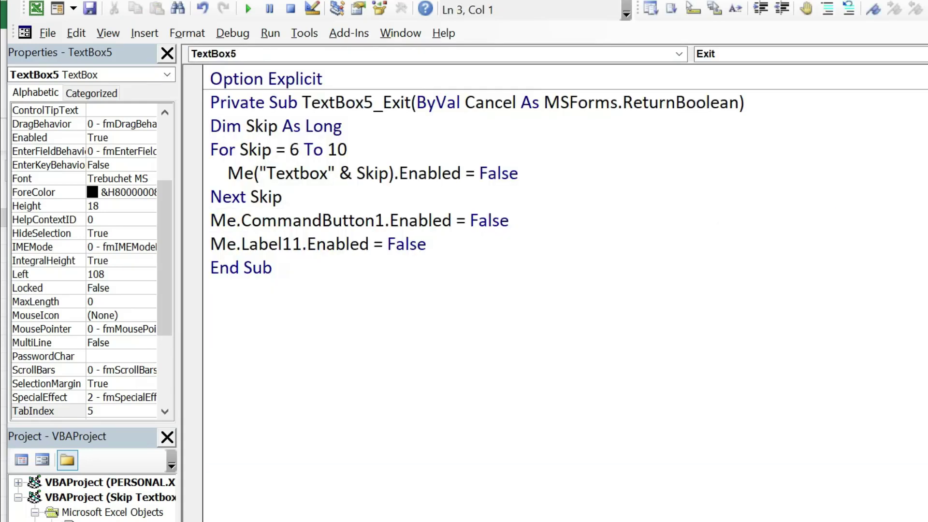
pyautogui.moveTo(425, 244)
pyautogui.mouseDown()
pyautogui.moveTo(229, 173)
pyautogui.moveTo(210, 150)
pyautogui.moveTo(210, 126)
pyautogui.mouseUp()
pyautogui.press('Delete')
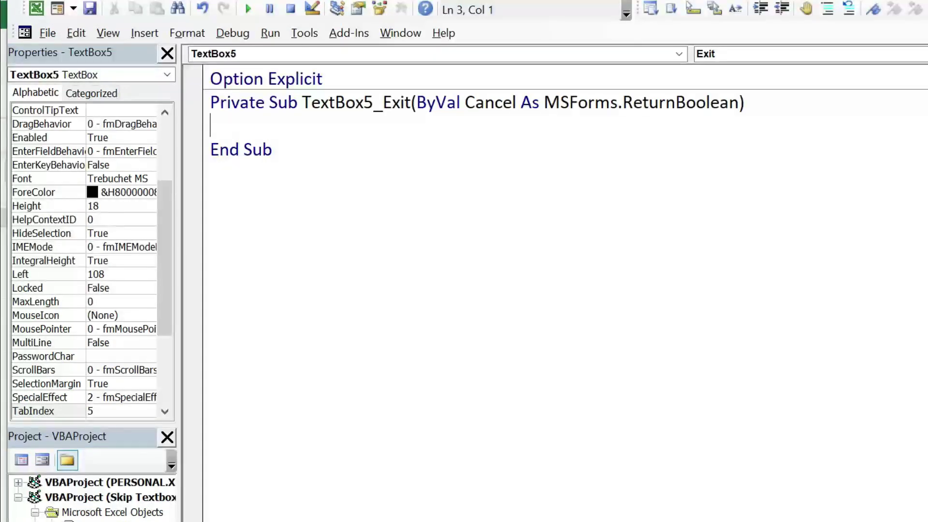
pyautogui.write('Dim')
pyautogui.write(' Ctrl As control')
pyautogui.press('Tab')
pyautogui.press('Return')
# Add a For Each Ctrl In Me.Controls ... Next loop
pyautogui.write('For Each Ctrl in me.contro')
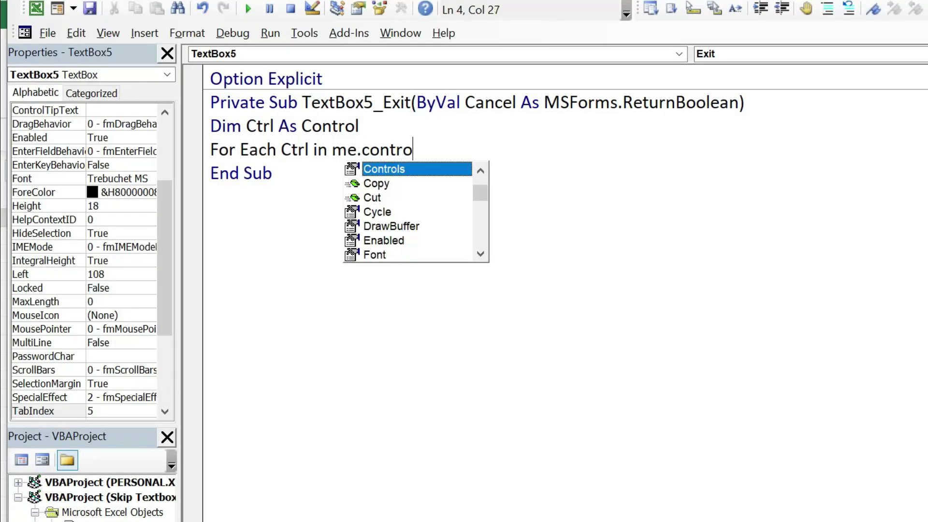
pyautogui.press('Tab')
pyautogui.press('Return')
pyautogui.press('Return')
pyautogui.write('End')
pyautogui.press('BackSpace')
pyautogui.press('BackSpace')
pyautogui.press('BackSpace')
pyautogui.write('Next')
pyautogui.press('Up')
pyautogui.press('Tab')
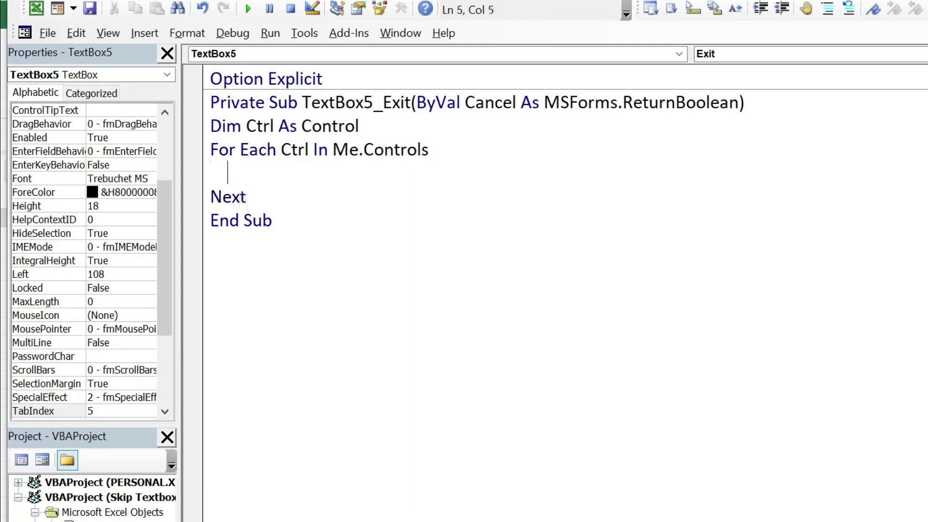
# Inside the loop add If Ctrl.TabIndex > 5 Then Ctrl.Enabled = False, then run the form
pyautogui.write('if ')
pyautogui.write('Ctrl')
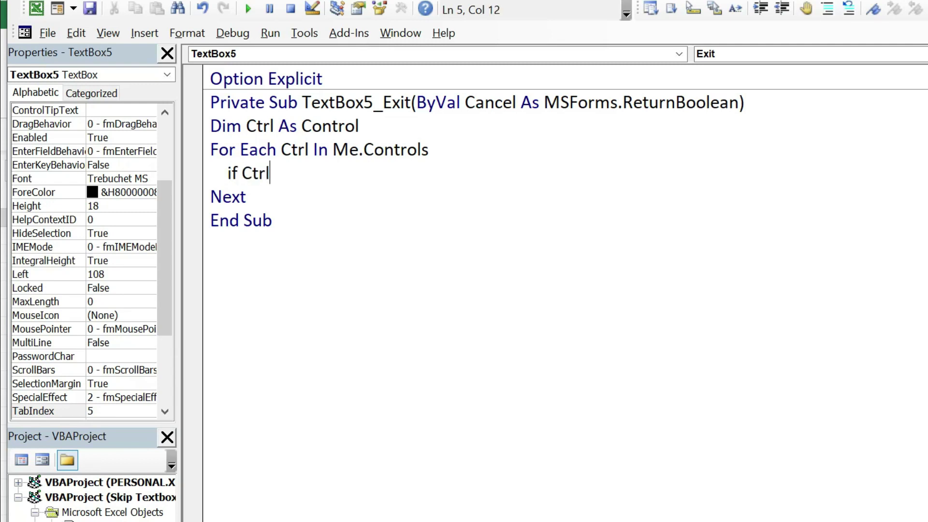
pyautogui.write('.TabI')
pyautogui.press('Tab')
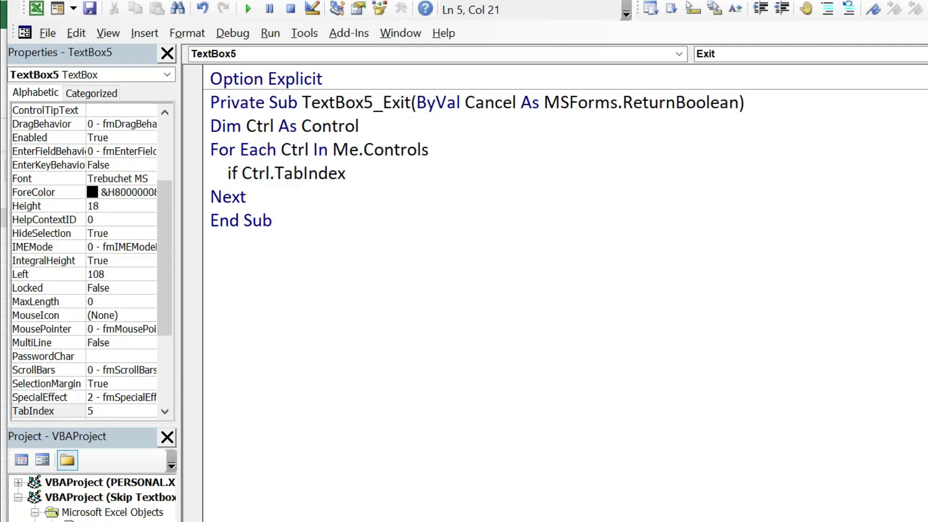
pyautogui.write(' > 5 then')
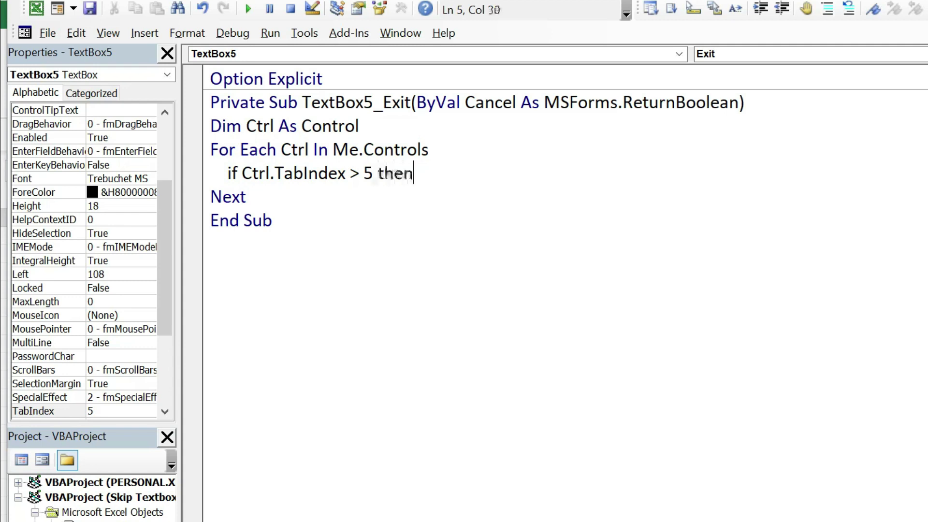
pyautogui.press('Return')
pyautogui.press('Return')
pyautogui.write('Endif')
pyautogui.press('Up')
pyautogui.press('Tab')
pyautogui.write('ctrl.ena')
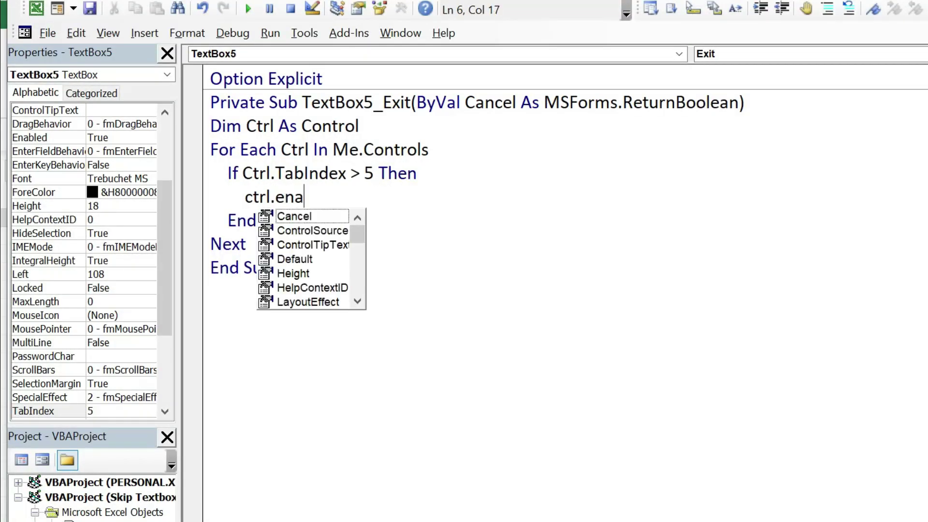
pyautogui.write('bled = fals')
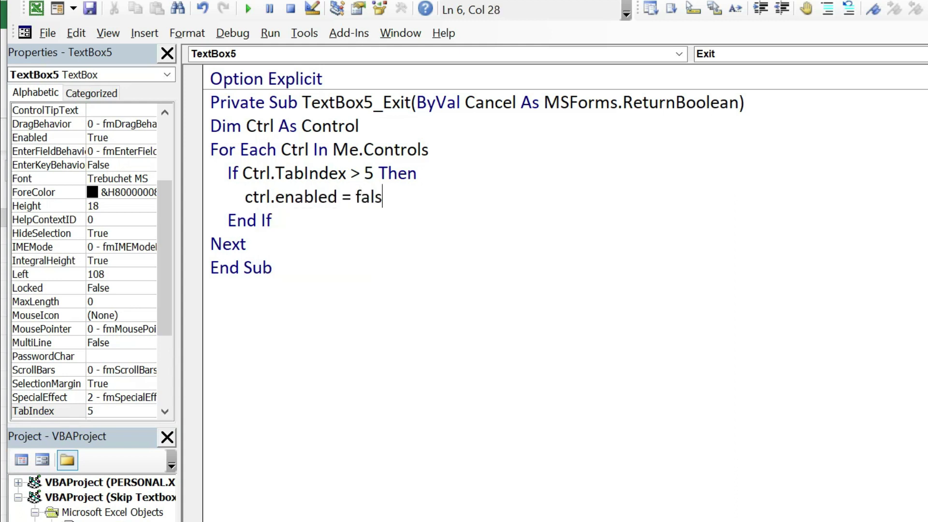
pyautogui.write('e')
pyautogui.press('Down')
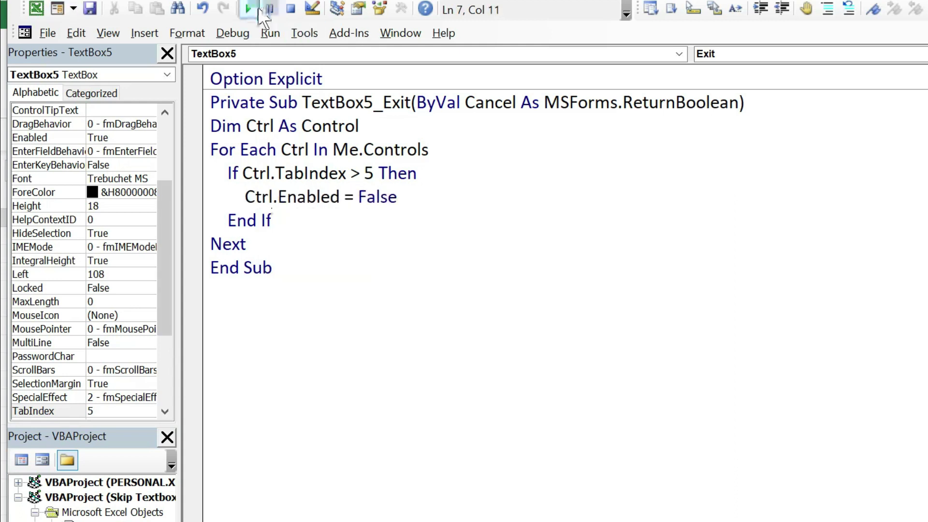
pyautogui.click(249, 8)
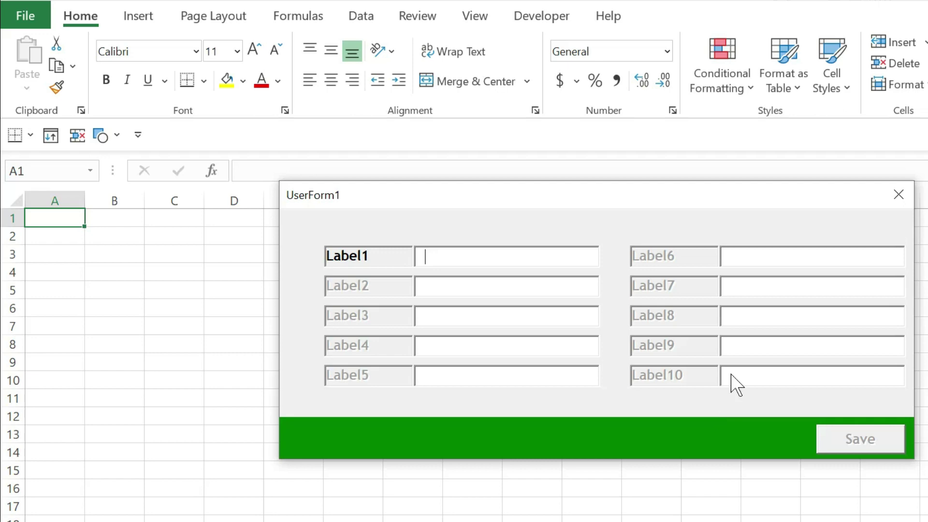
# Close the test form after seeing Labels 2–10 and Save greyed out
pyautogui.click(898, 195)
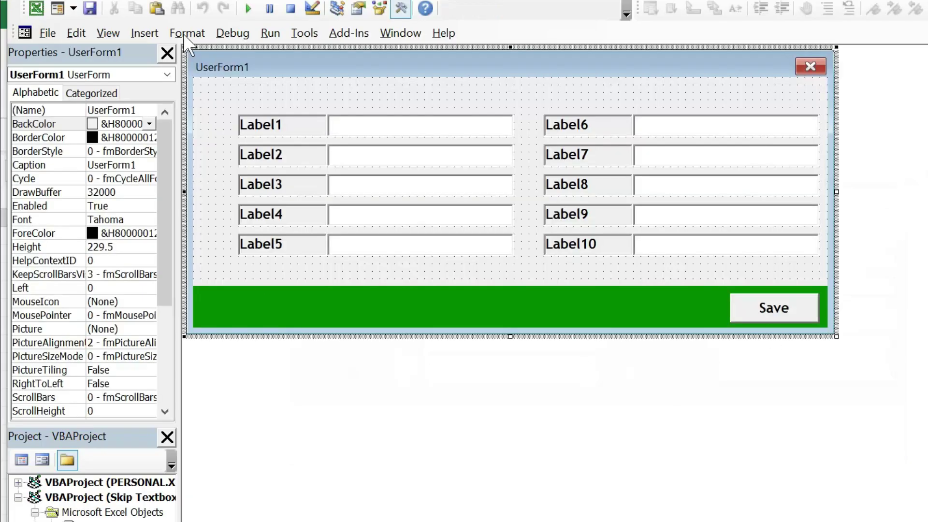
# Copy the Dim-to-Next loop from TextBox5_Exit
pyautogui.click(396, 258)
pyautogui.press('F7')
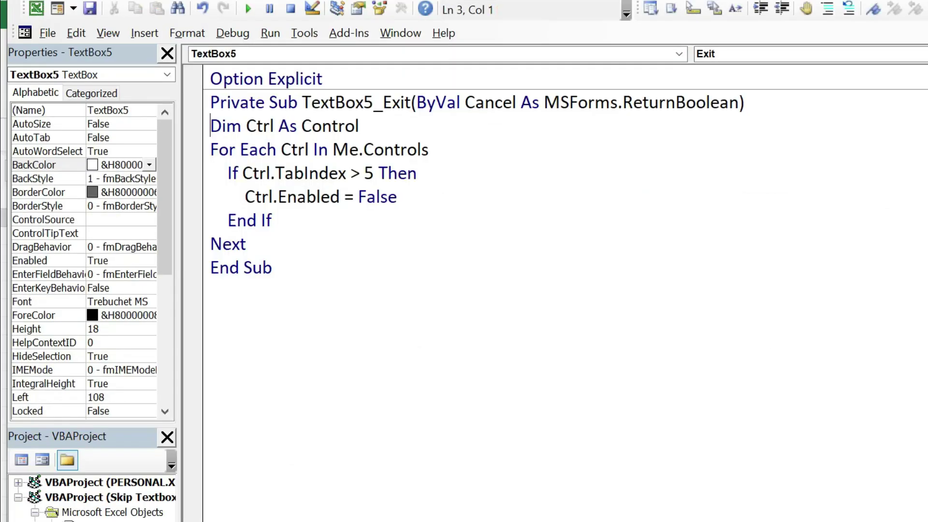
pyautogui.moveTo(245, 244); pyautogui.dragTo(210, 125)
pyautogui.hotkey('ctrl', 'c')
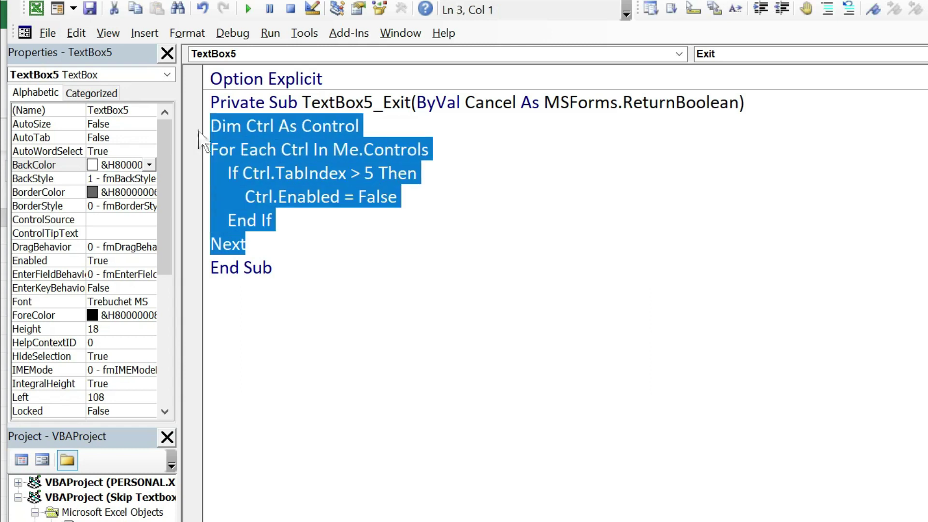
pyautogui.press('F5')
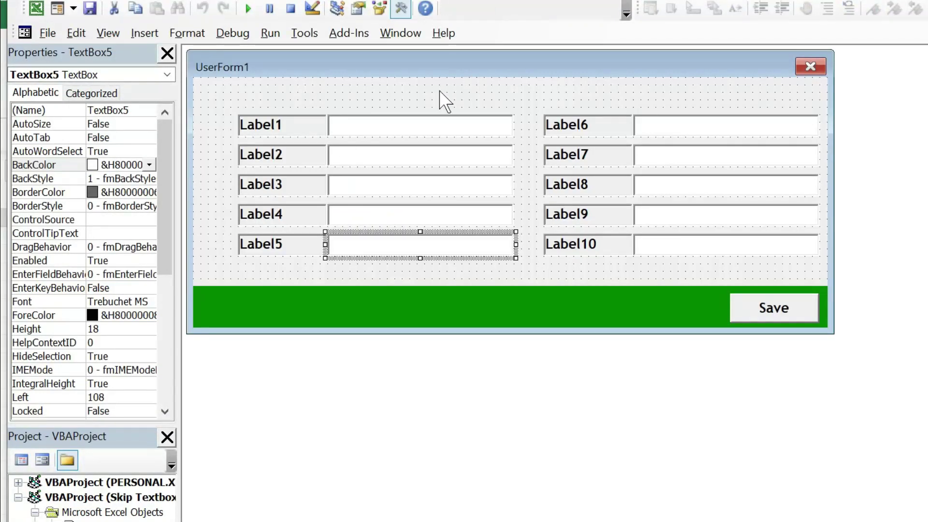
# Create a TextBox1_Enter procedure and paste the copied loop into it
pyautogui.doubleClick(374, 139)
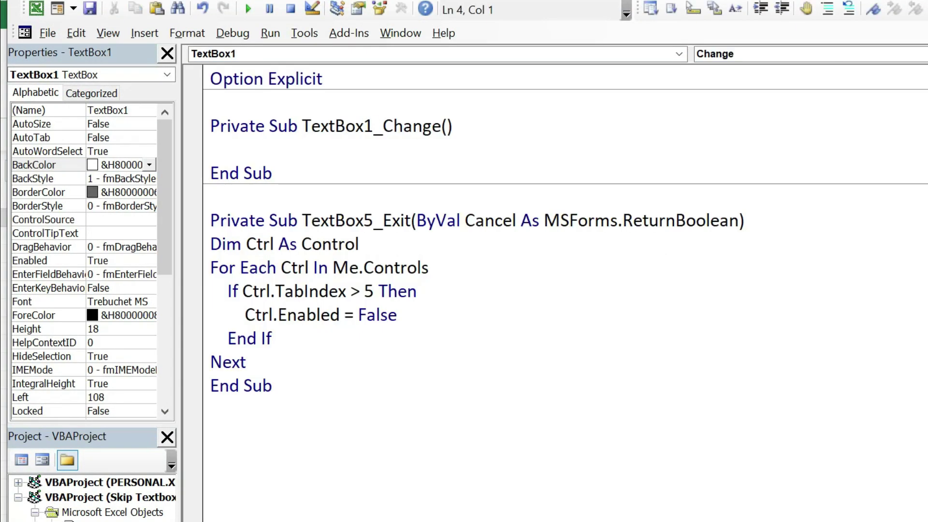
pyautogui.click(777, 54)
pyautogui.press('Down')
pyautogui.press('Down')
pyautogui.press('Down')
pyautogui.press('Return')
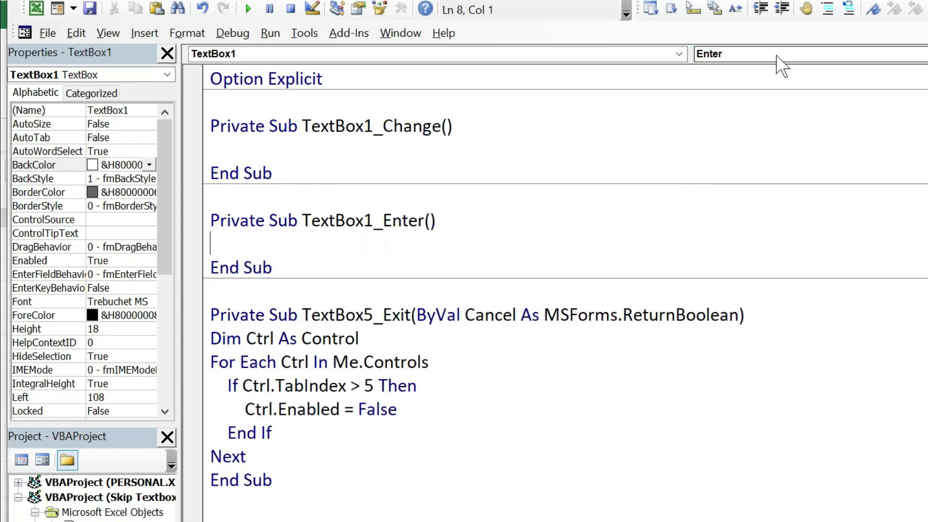
pyautogui.hotkey('ctrl', 'v')
# Delete the empty TextBox1_Change procedure
pyautogui.click(272, 172)
pyautogui.keyDown('shift'); pyautogui.click(211, 125); pyautogui.keyUp('shift')
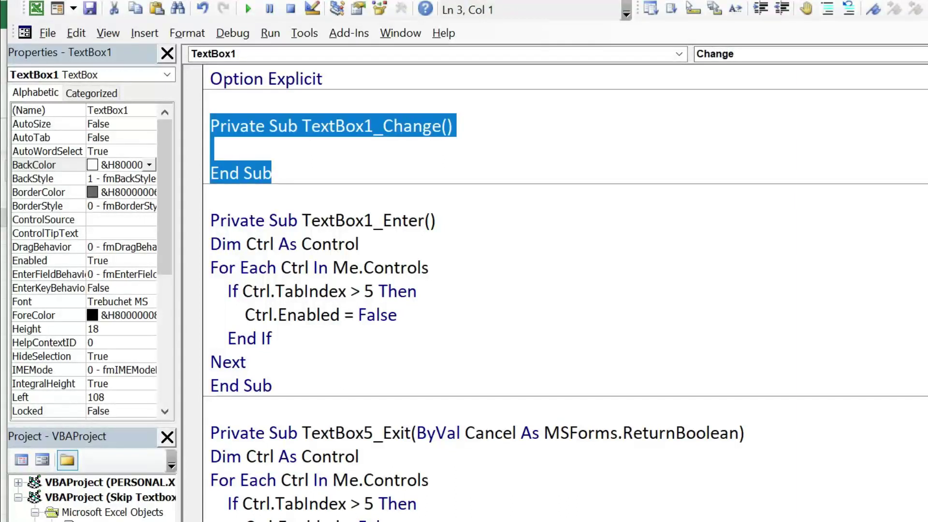
pyautogui.press('Delete')
pyautogui.press('BackSpace')
# Change Ctrl.Enabled = False to True in TextBox1_Enter and run the form
pyautogui.click(397, 244)
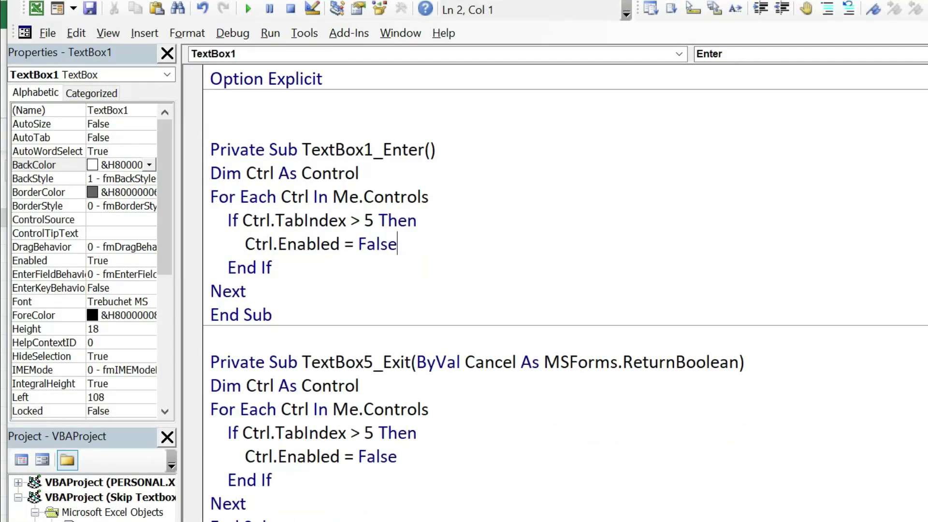
pyautogui.press('BackSpace')
pyautogui.press('BackSpace')
pyautogui.press('BackSpace')
pyautogui.press('BackSpace')
pyautogui.press('BackSpace')
pyautogui.write('False')
pyautogui.press('BackSpace')
pyautogui.press('BackSpace')
pyautogui.press('BackSpace')
pyautogui.press('BackSpace')
pyautogui.write('tr')
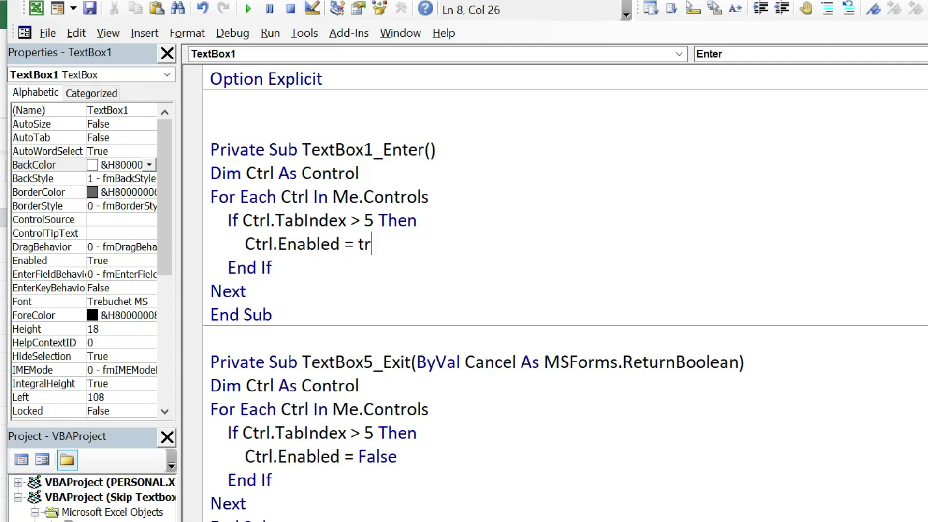
pyautogui.write('ue')
pyautogui.press('Down')
pyautogui.press('F5')
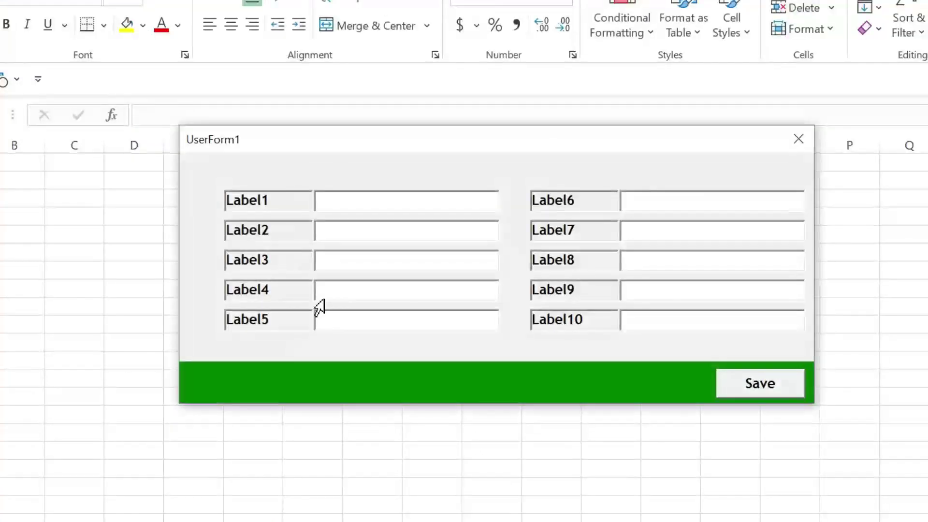